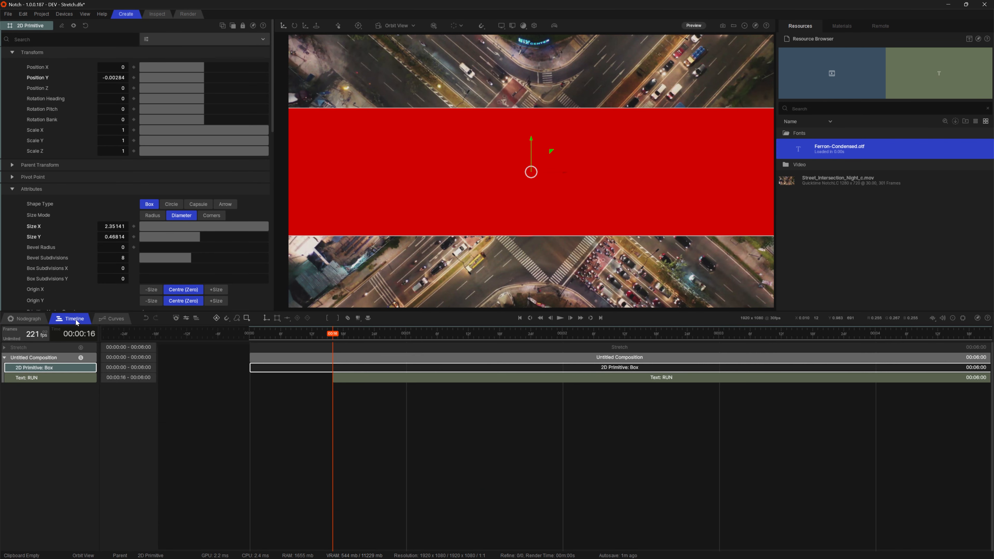
Trim the 2D Primitive: Box bar in the timeline to run from 00:00:13 to 00:00:16, ending where the RUN text starts
scroll(497, 414, "down", 3)
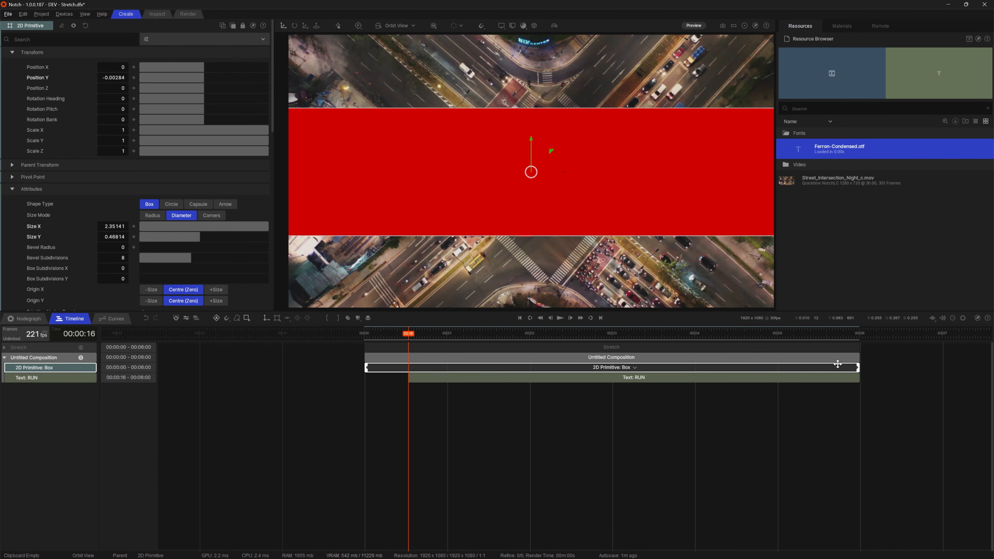
left_click_drag(862, 366, 404, 367)
scroll(397, 368, "up", 8)
scroll(375, 372, "down", 3)
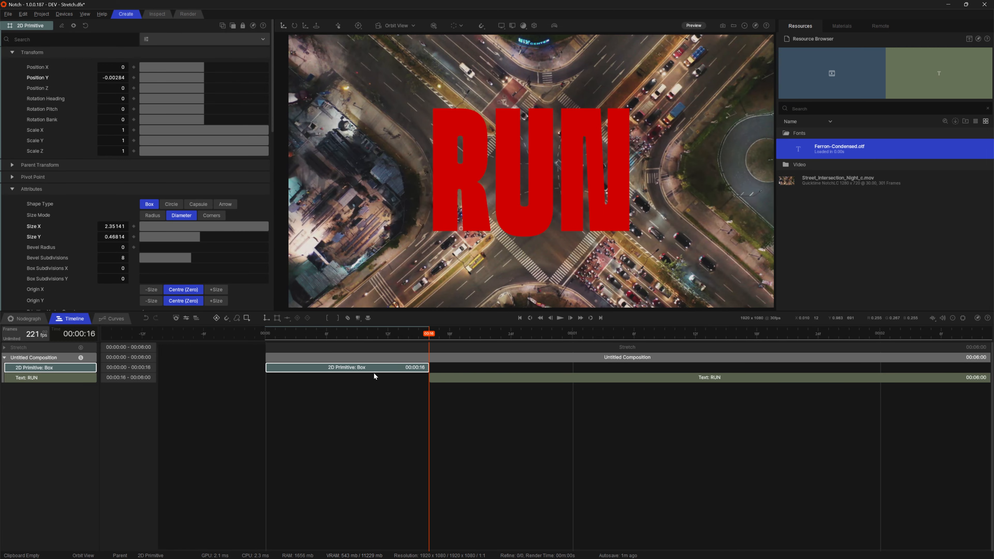
left_click_drag(266, 368, 382, 370)
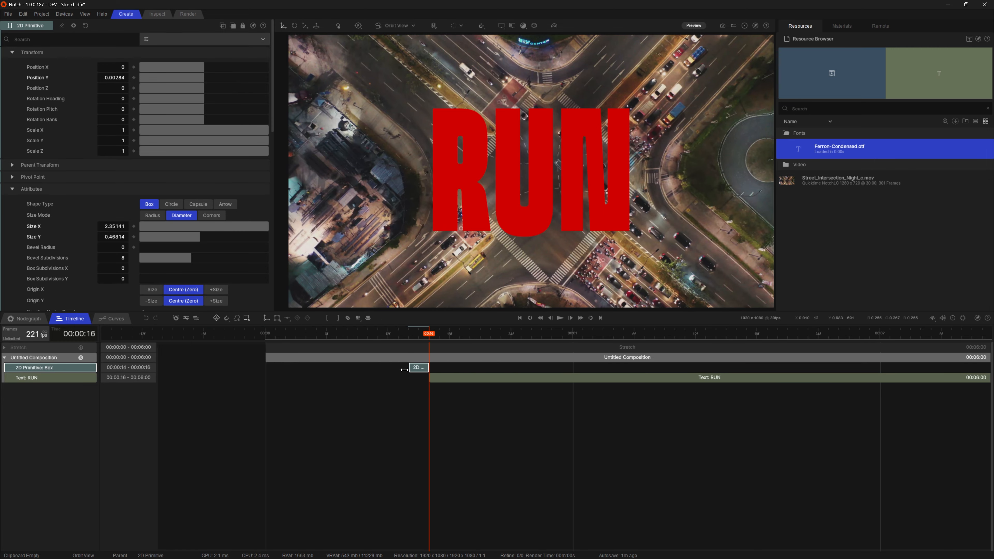
Play the composition from its start to check the switch from the red box to the RUN text
left_click(375, 395)
left_click(267, 336)
key("space")
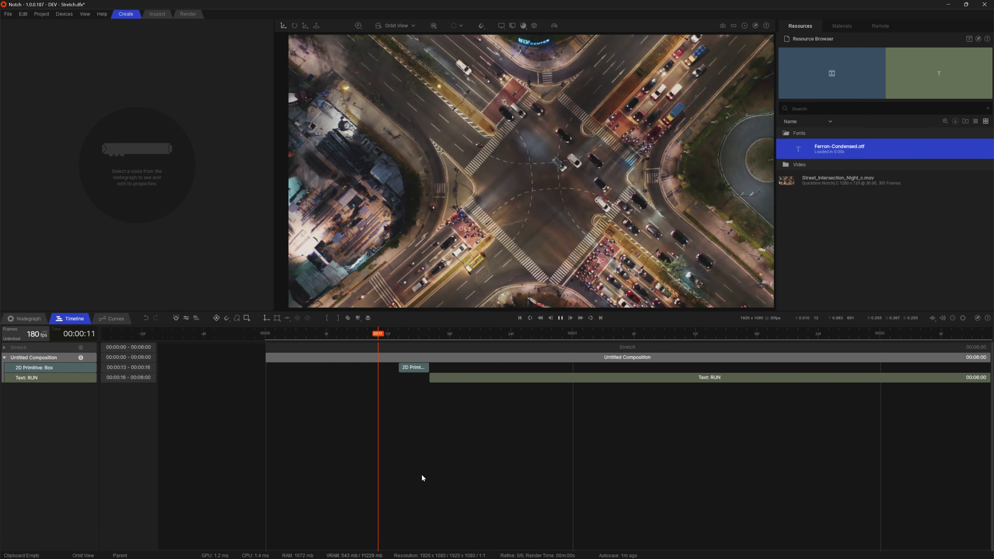
key("space")
Keyframe the RUN text's Letter Spacing Scale at 8 and move that key to the start of the text's bar
scroll(422, 469, "down", 5)
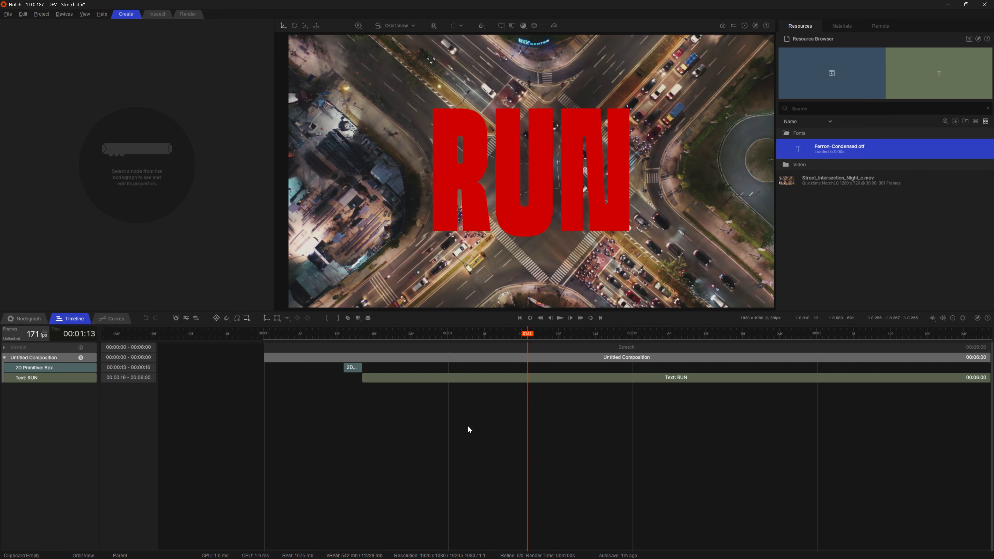
middle_click_drag(498, 422, 351, 432)
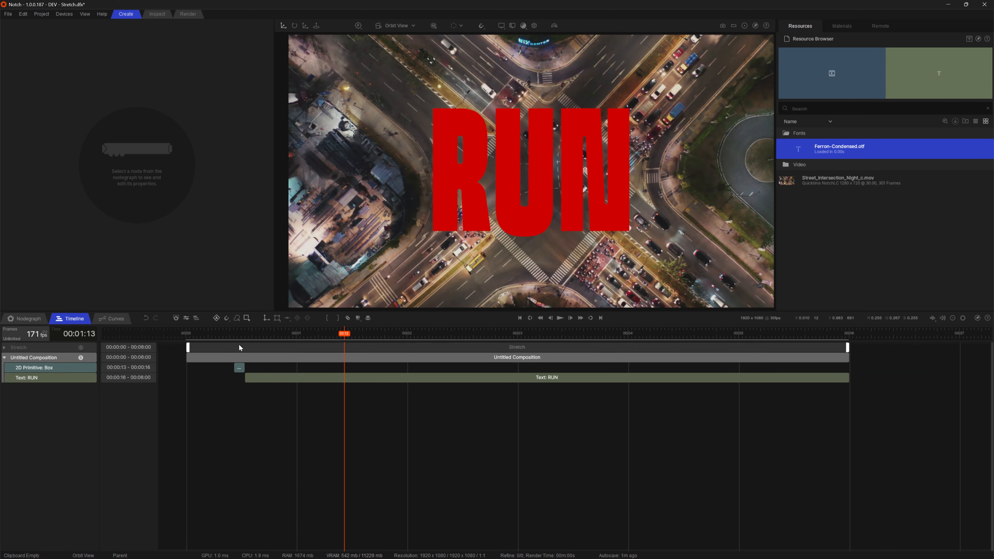
left_click(222, 337)
left_click_drag(222, 337, 282, 341)
left_click(274, 379)
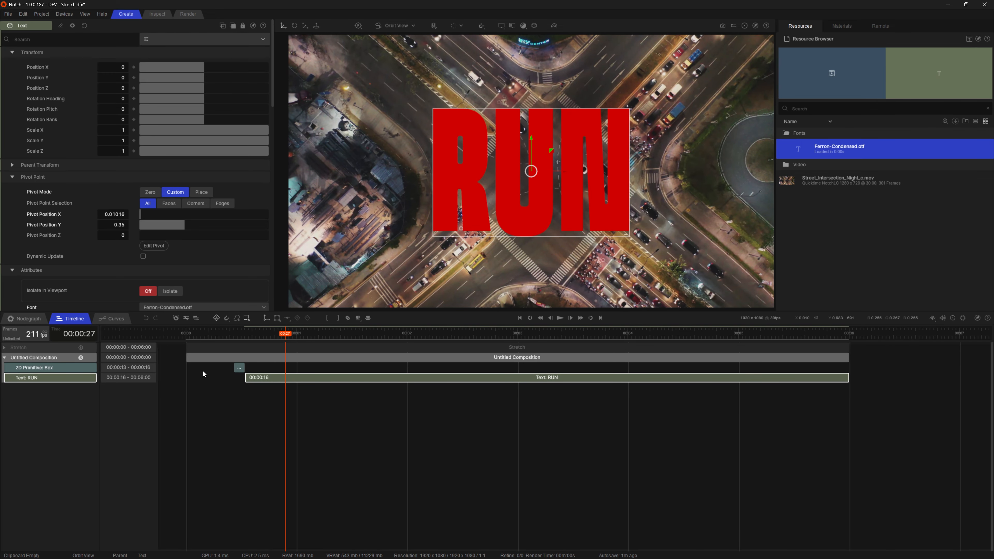
scroll(73, 228, "down", 5)
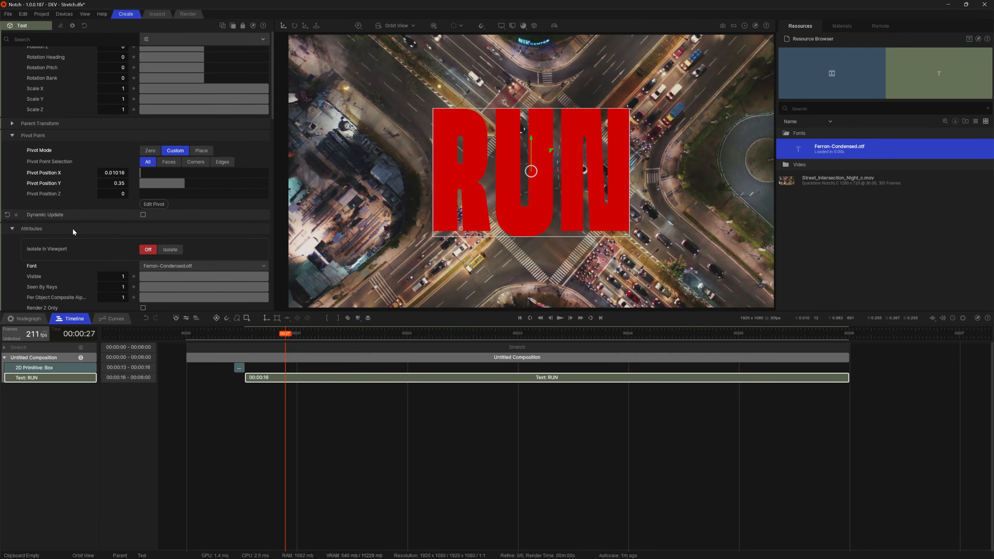
scroll(41, 227, "down", 1)
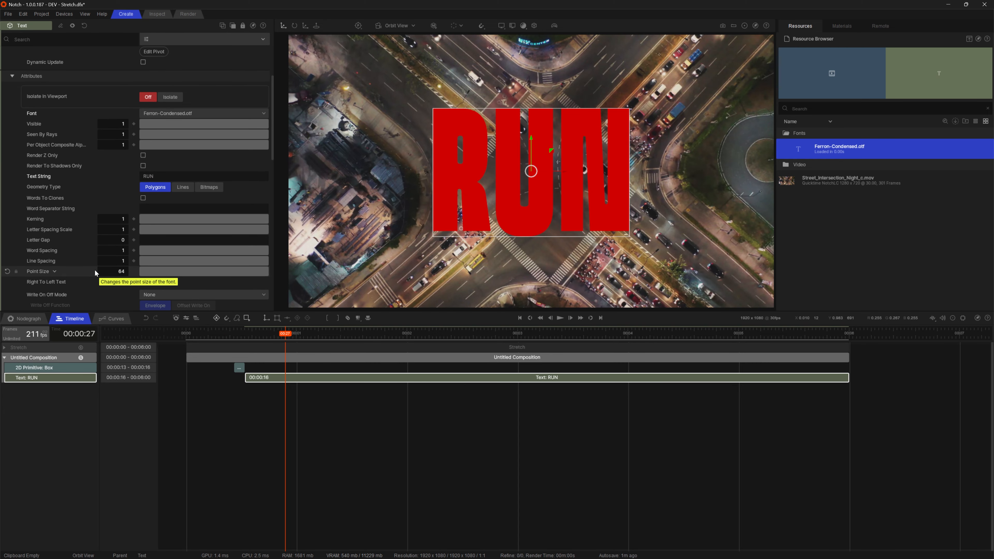
left_click(53, 230)
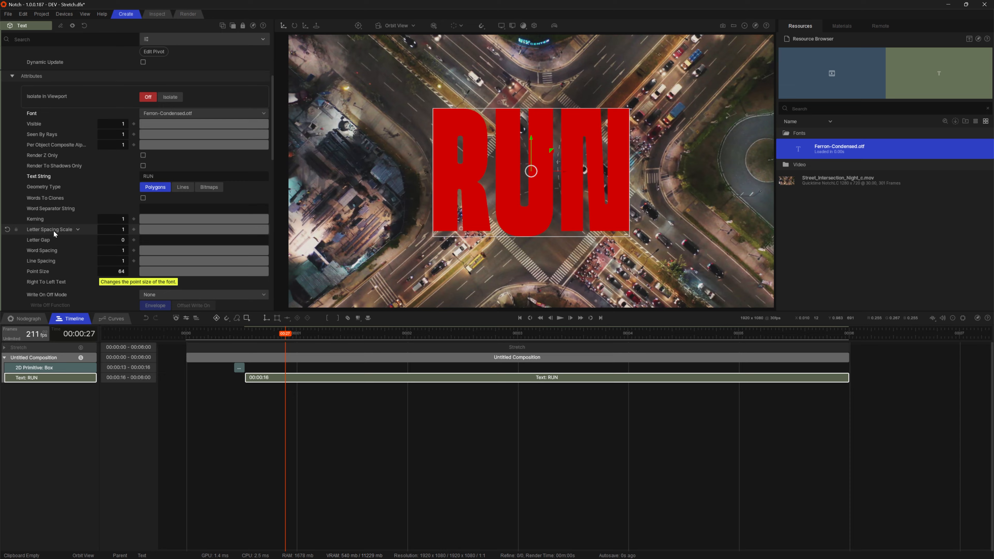
left_click(134, 230)
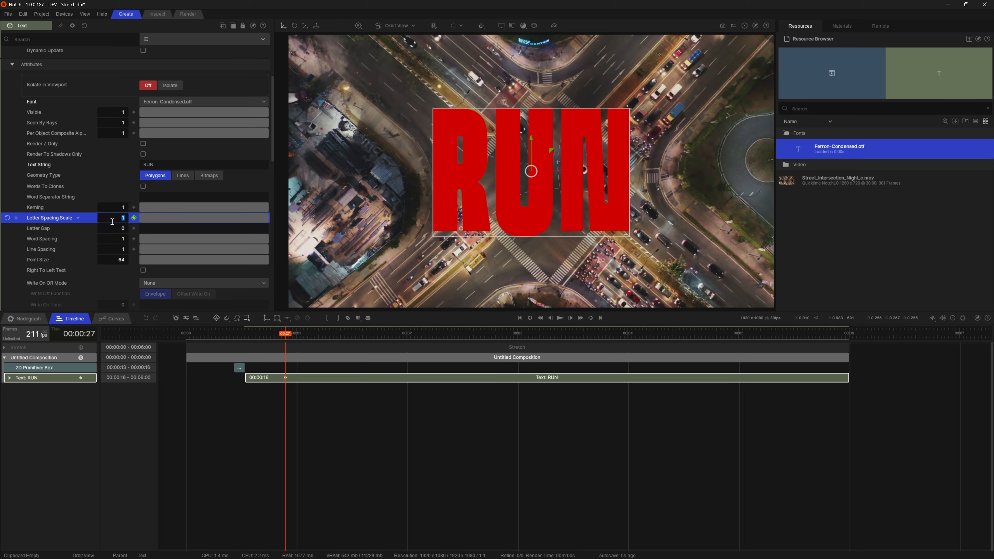
type("8")
key("Return")
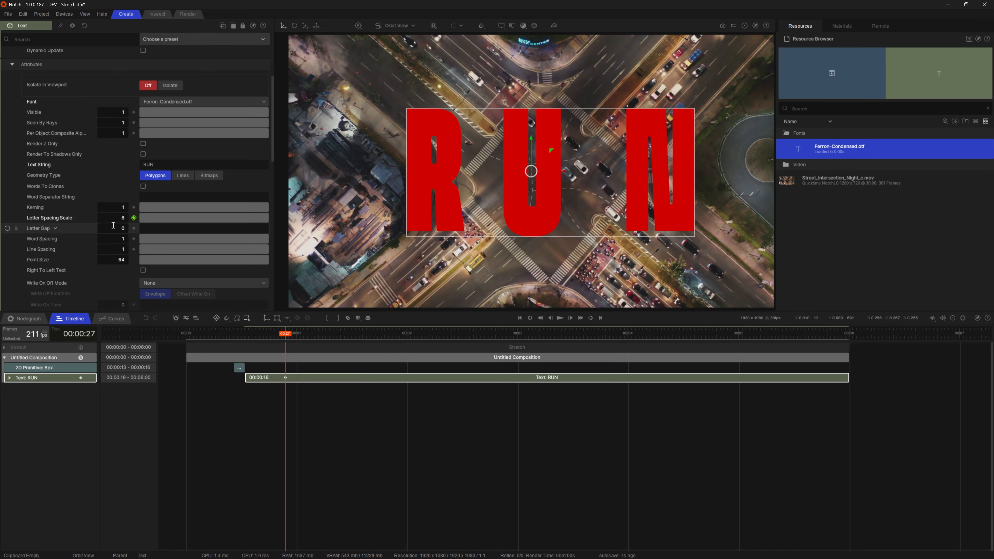
left_click_drag(286, 377, 248, 382)
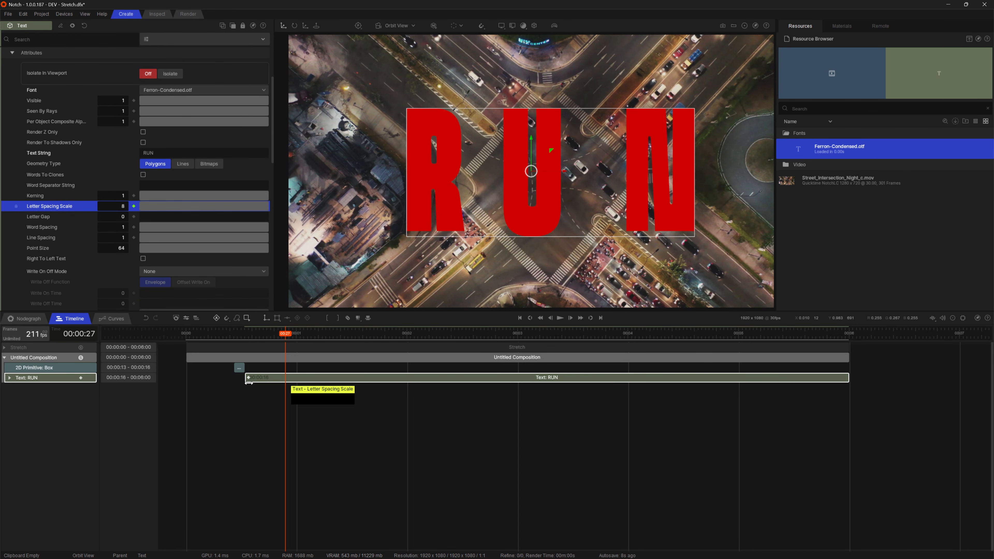
Keyframe the Letter Spacing Scale at 0.5 at 00:01:09 and at about 1.63 at 00:05:29
left_click_drag(285, 333, 329, 334)
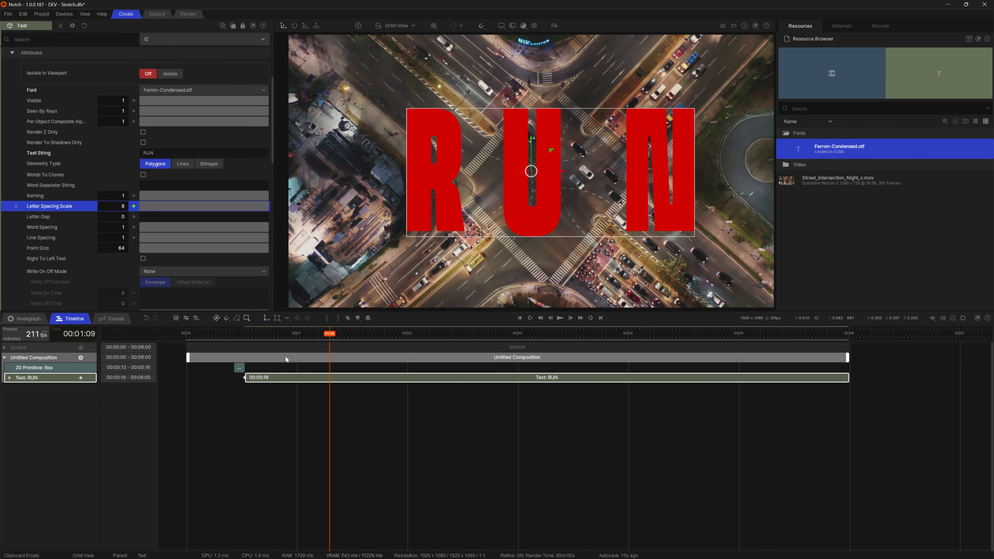
left_click(120, 206)
type("0.5")
key("Return")
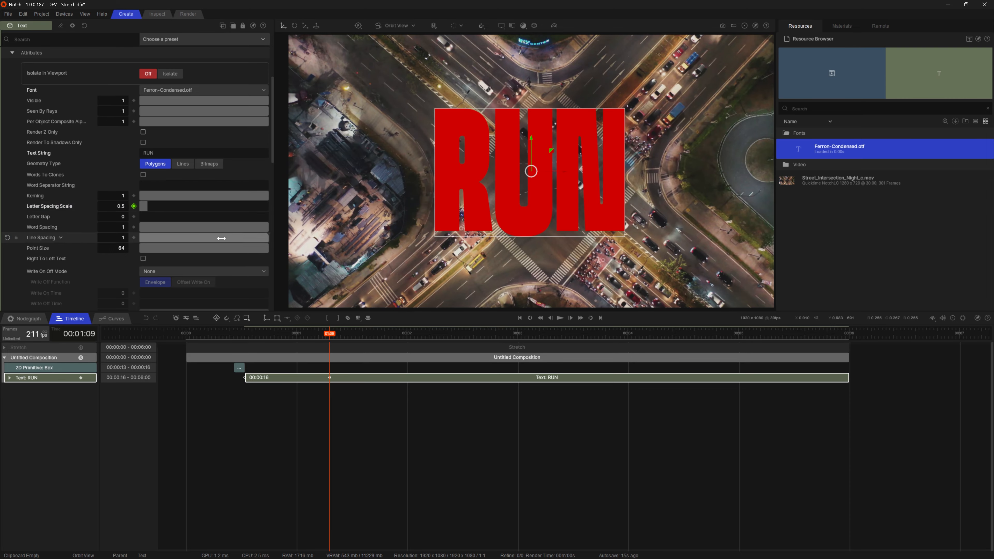
left_click_drag(330, 336, 845, 335)
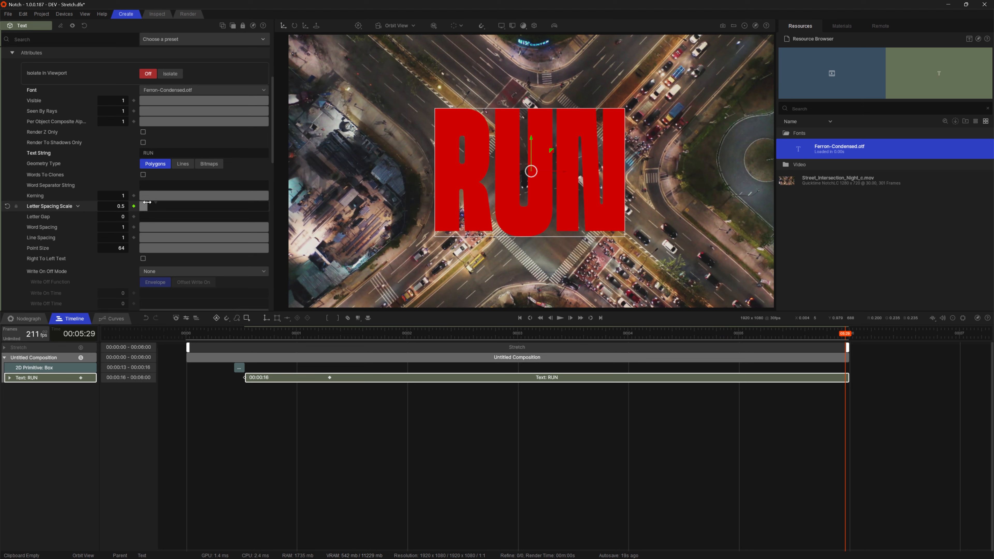
left_click_drag(147, 202, 166, 205)
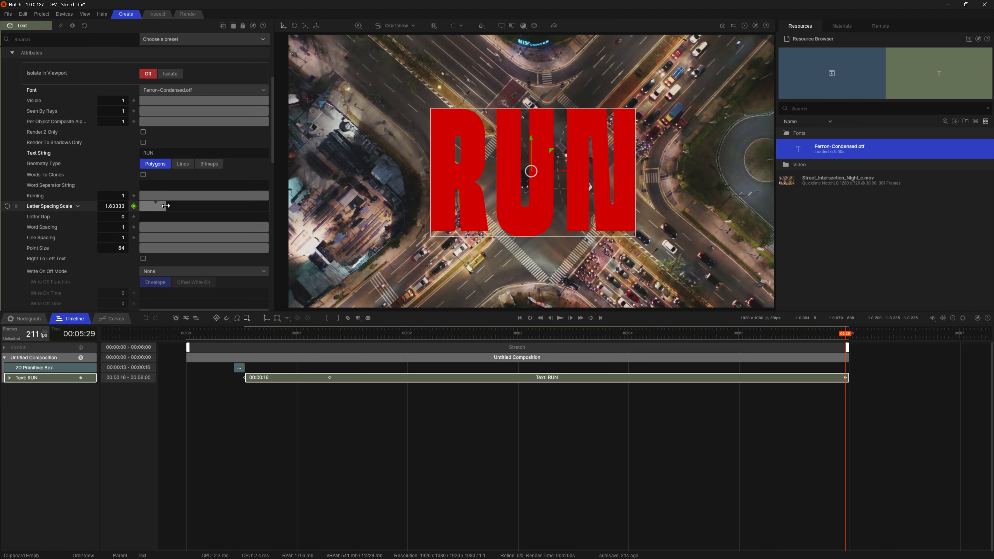
Play the animation repeatedly around the start of the RUN text to check the letter spacing change
left_click_drag(838, 338, 245, 336)
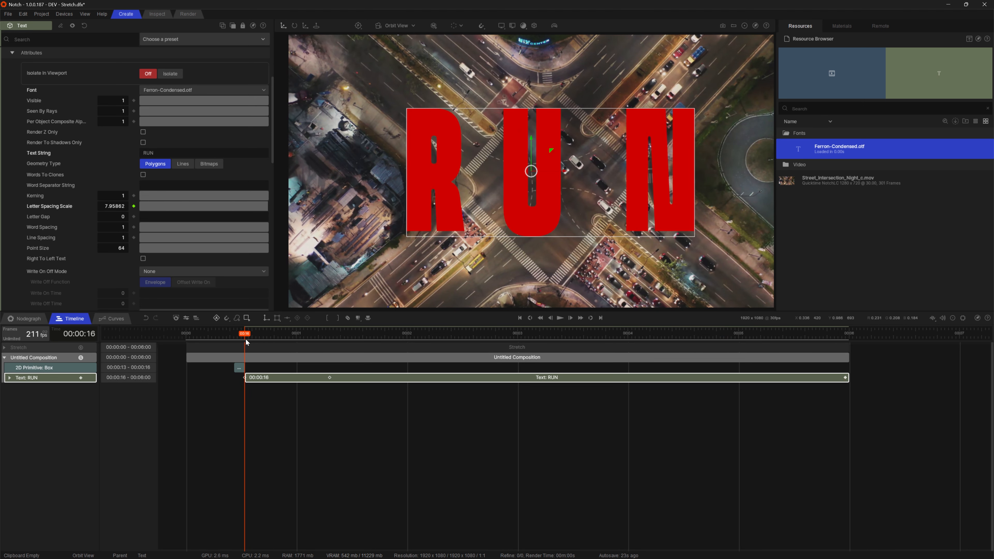
key("space")
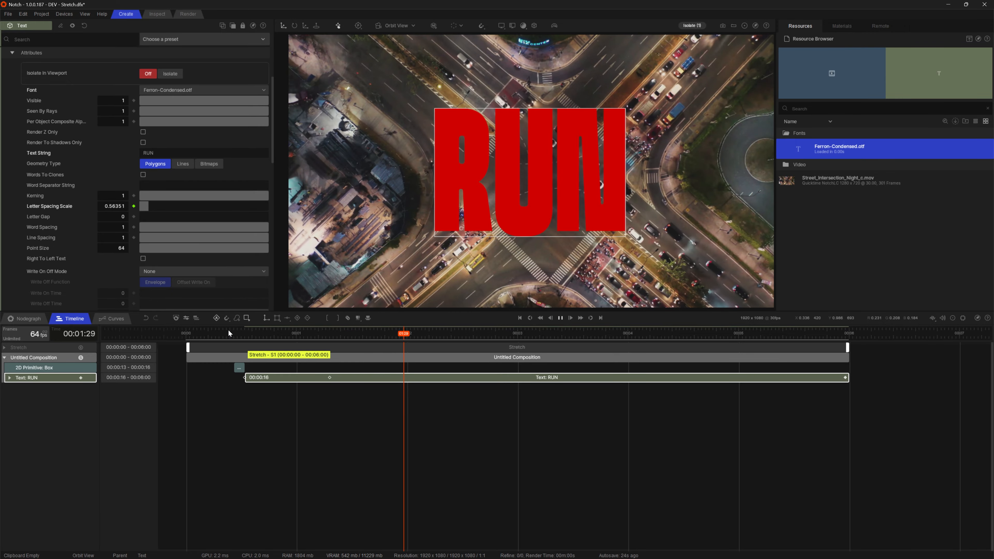
left_click(228, 329)
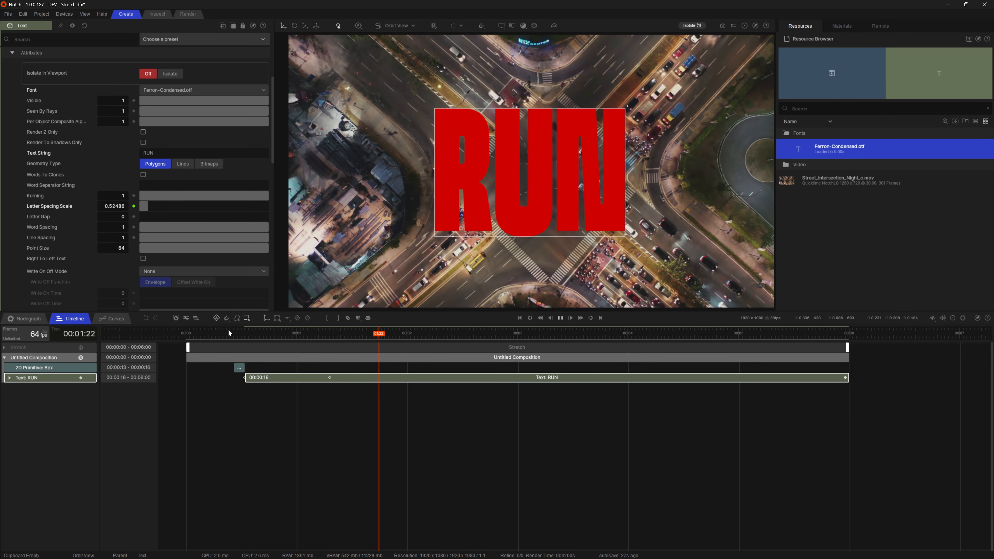
left_click(228, 329)
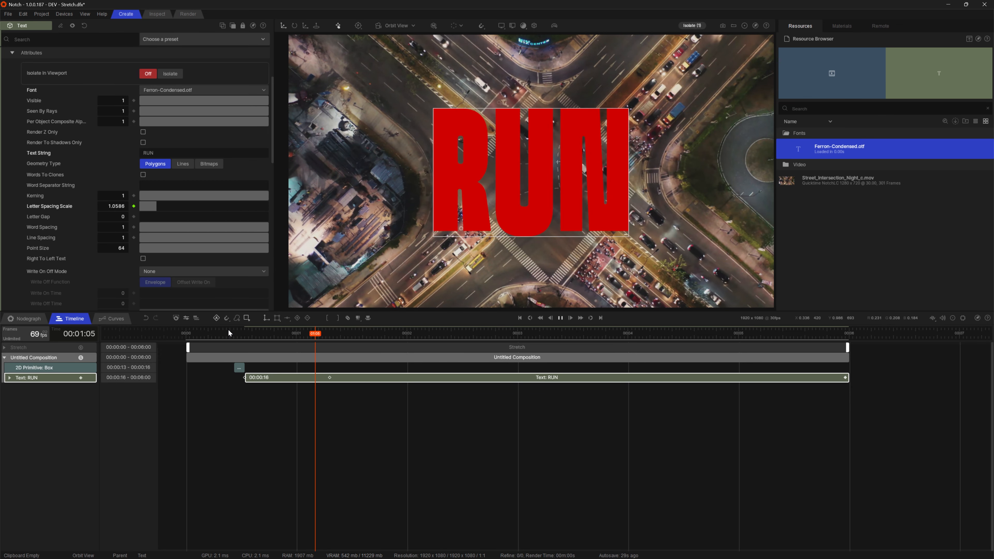
left_click(254, 417)
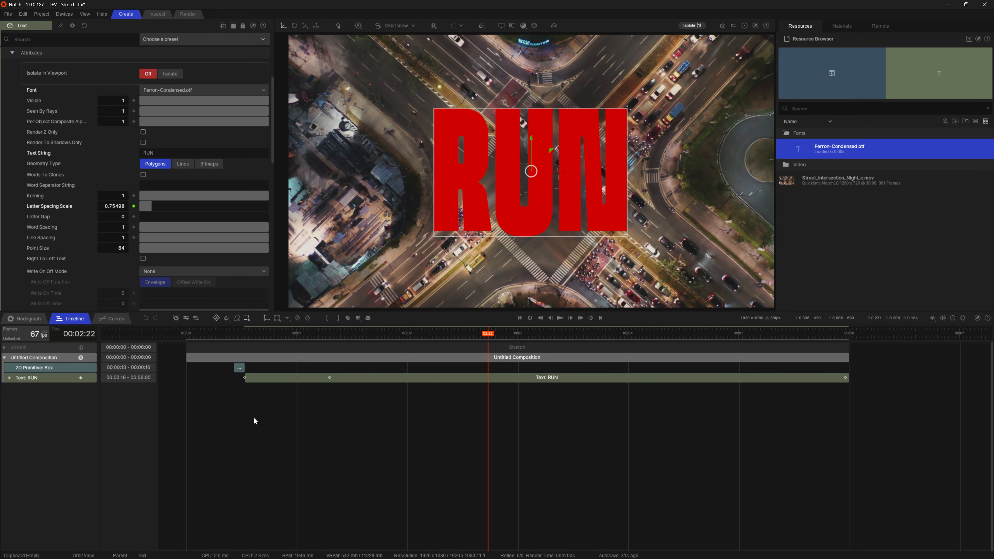
Display the RUN text's Letter Spacing Scale curve in the curve editor and fit it in view
left_click(113, 320)
left_click(46, 379)
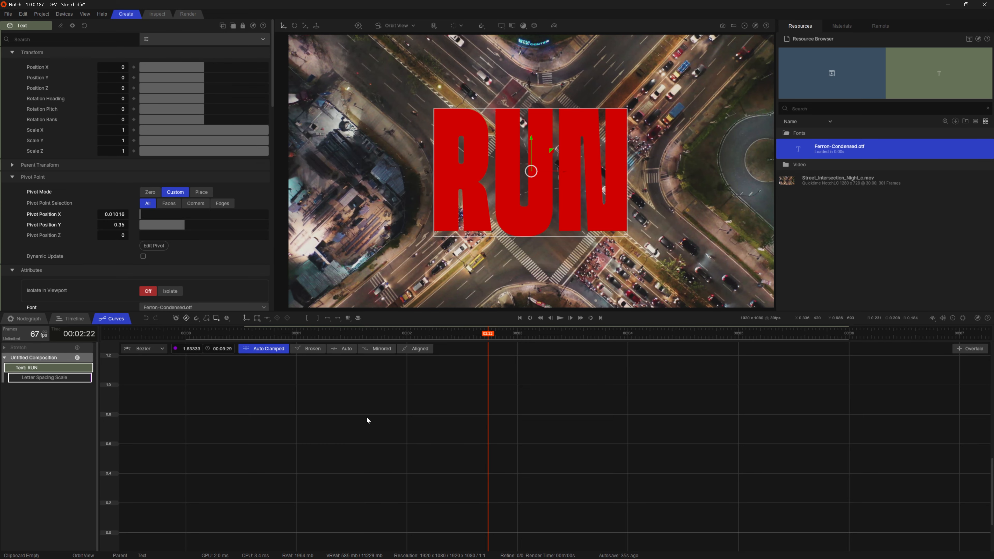
key("f")
right_click_drag(566, 448, 505, 461, "alt")
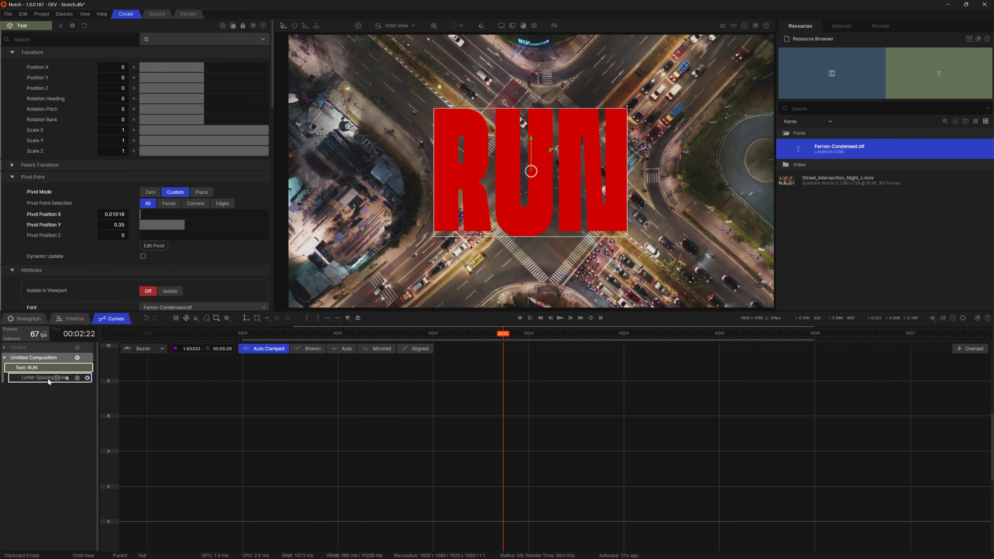
left_click(78, 378)
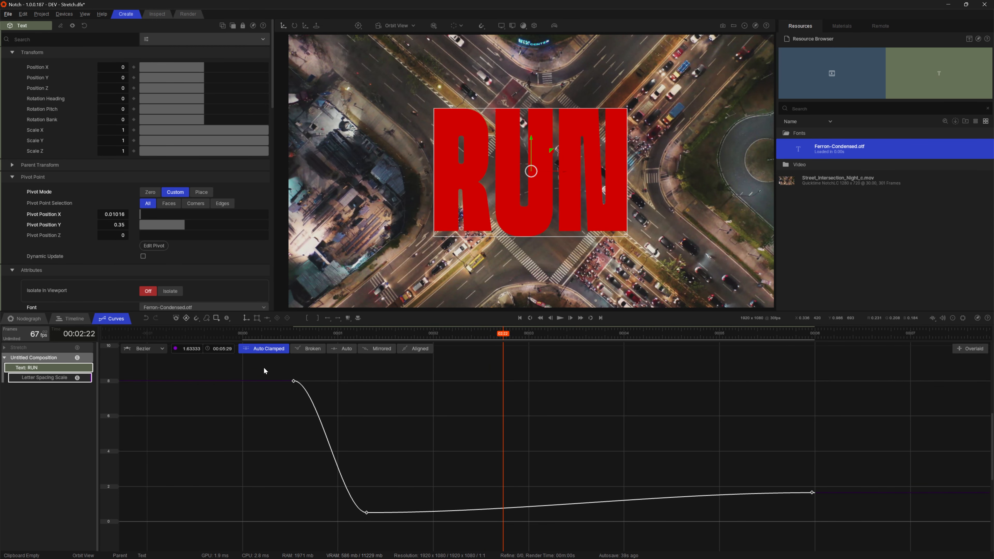
Reshape the Letter Spacing Scale curve's handles for a steep initial drop, a smooth turn at the middle key and a nearly straight rise
left_click(293, 381)
left_click_drag(319, 382, 334, 508)
left_click(366, 513)
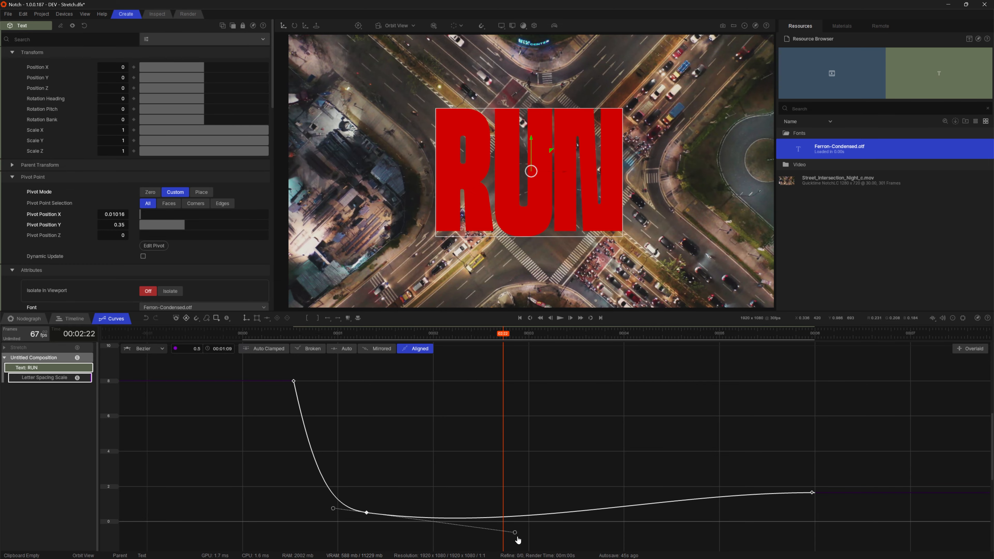
left_click_drag(517, 540, 396, 520)
left_click_drag(884, 454, 798, 498)
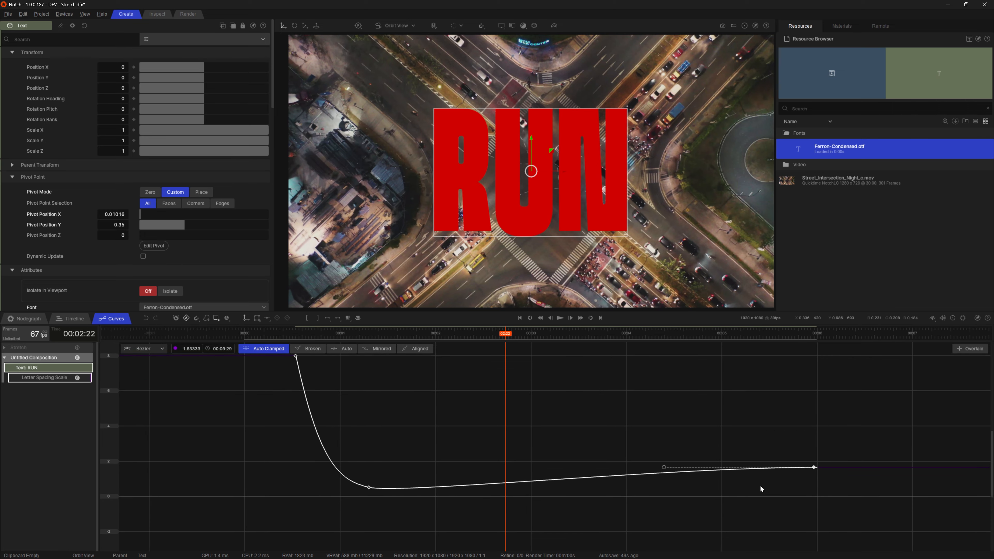
left_click_drag(679, 452, 475, 475)
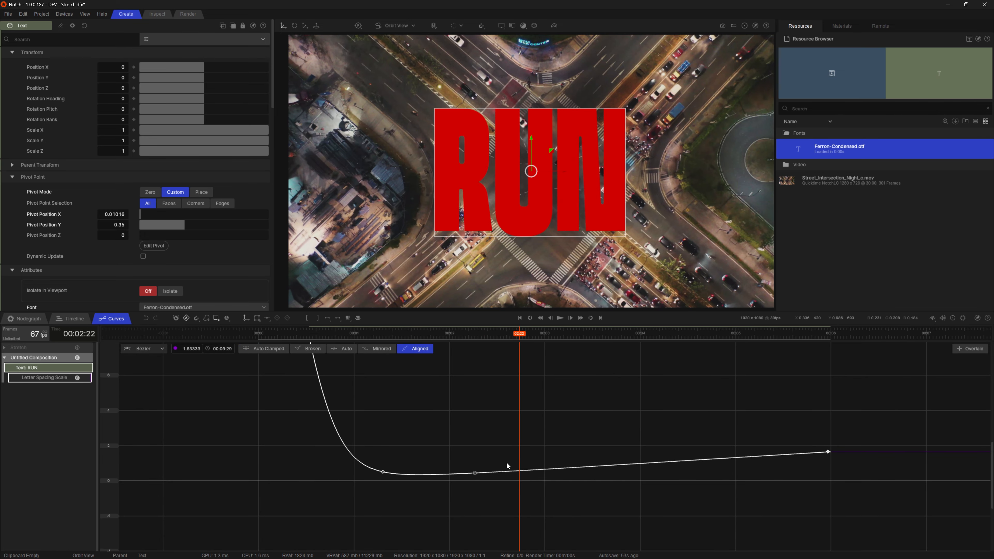
Play the animation from the first Letter Spacing Scale key to check the reshaped easing, then stop playback
middle_click_drag(426, 421, 429, 454)
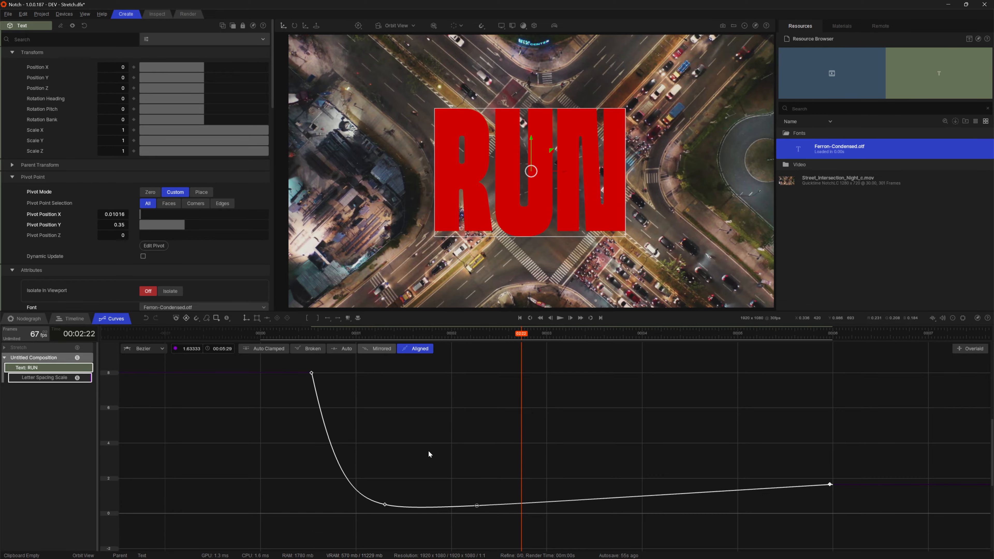
left_click_drag(419, 334, 312, 346)
key("space")
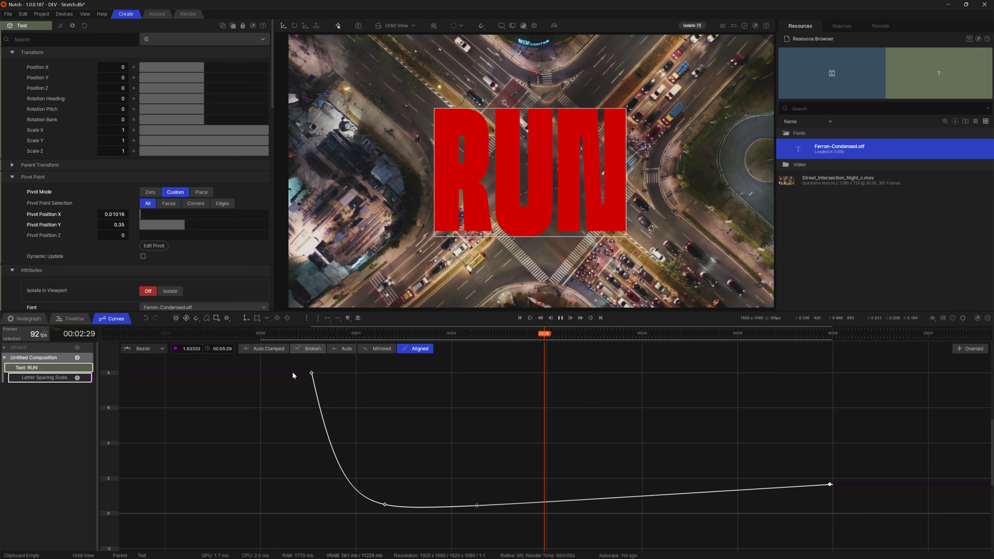
left_click(385, 505)
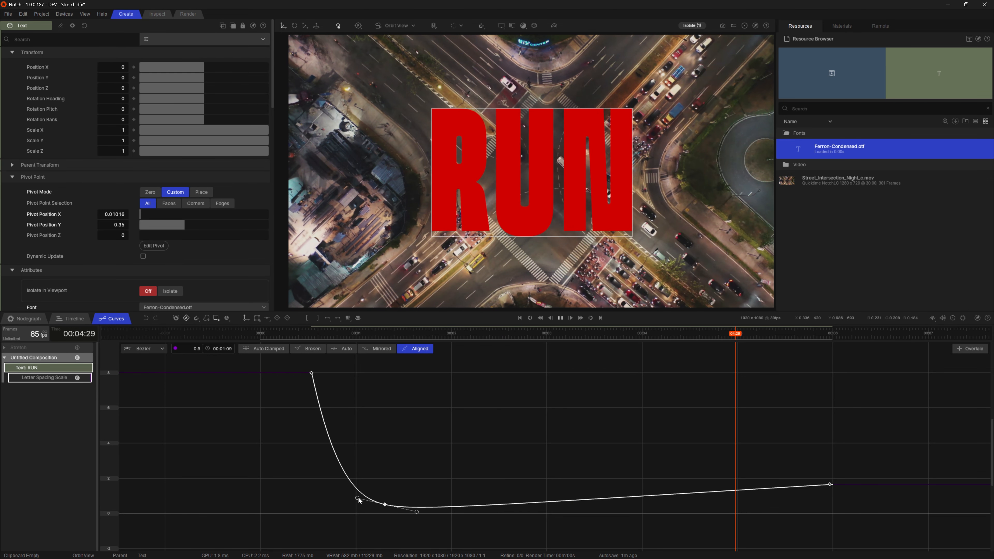
left_click(406, 424)
key("space")
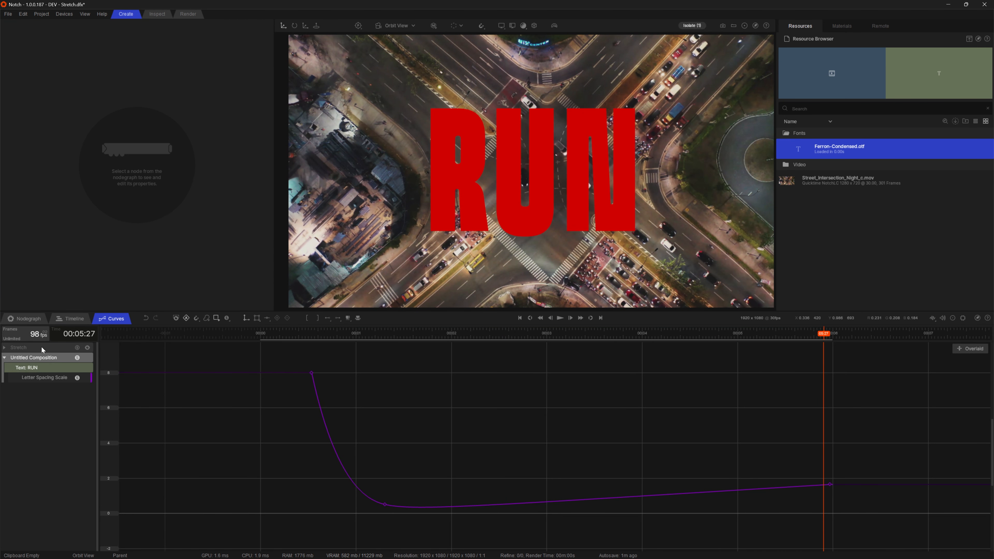
Add an Extend deformer node to the nodegraph and connect it to the output of the Text: RUN node
left_click(32, 321)
right_click(602, 490)
type("extend")
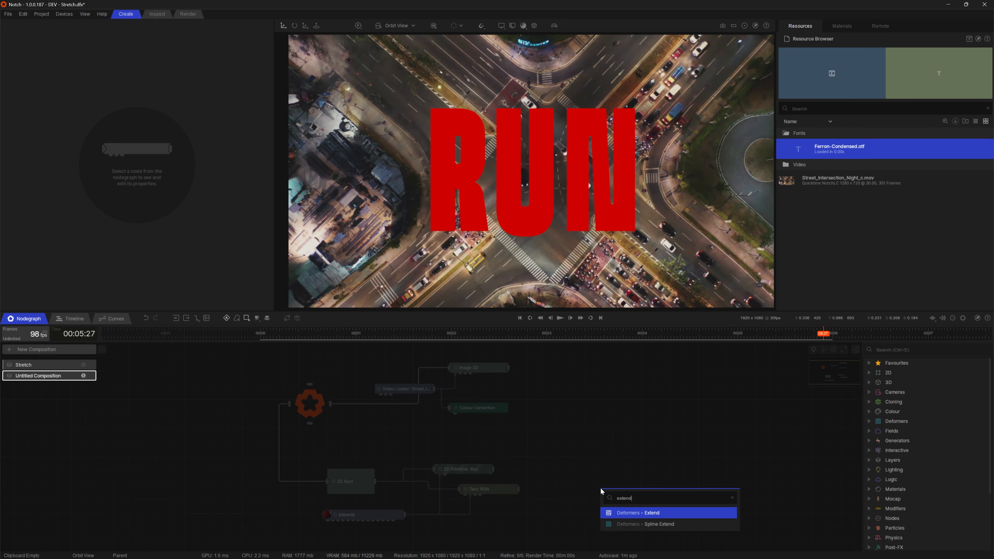
key("Return")
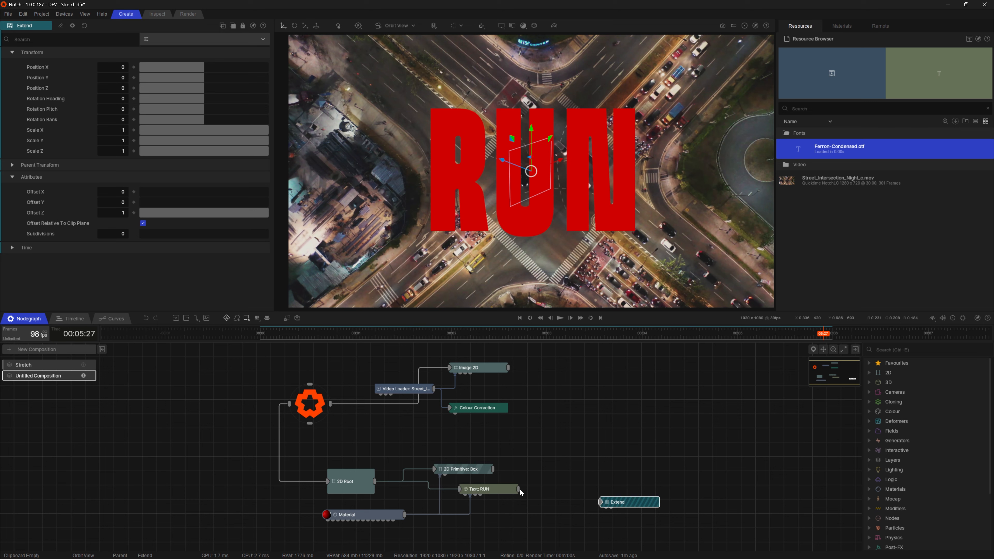
left_click_drag(520, 489, 606, 492)
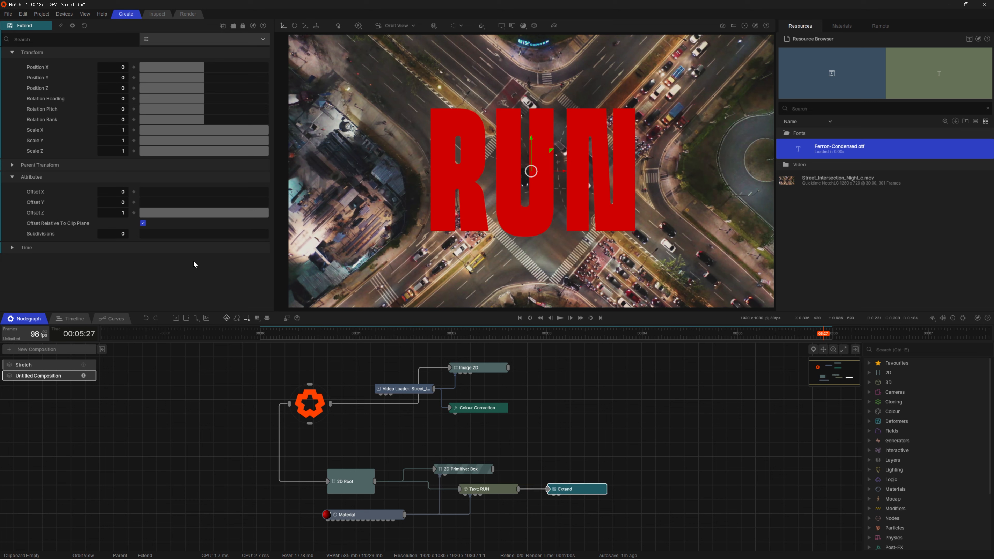
Set the Extend deformer's Rotation Heading to 90 and its Offset Z to about 0.258
left_click(90, 202)
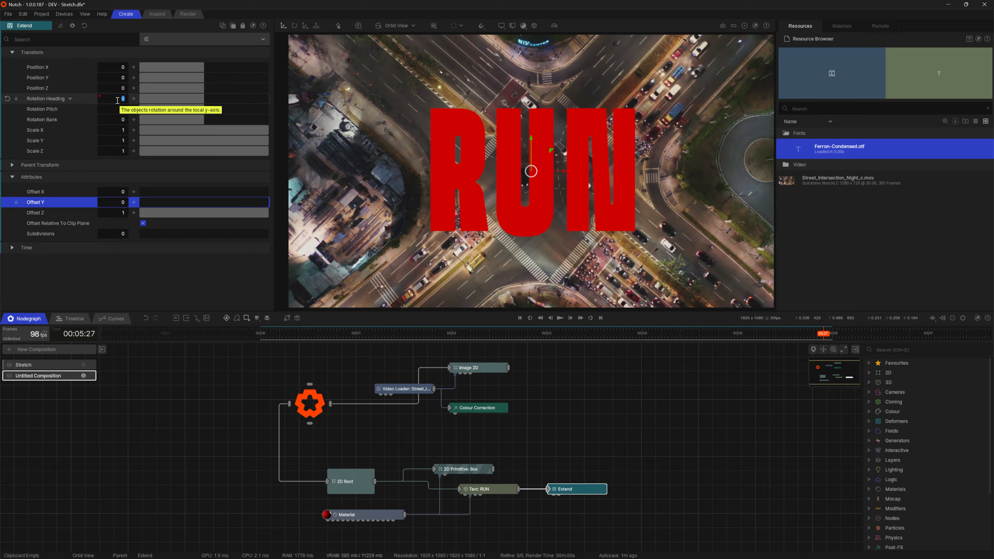
type("90")
key("Return")
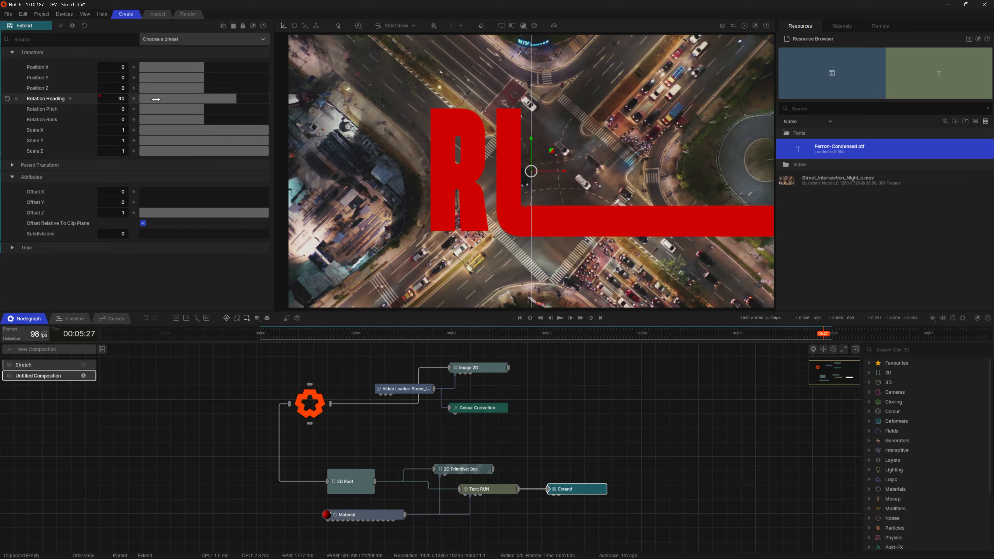
left_click_drag(250, 213, 173, 216)
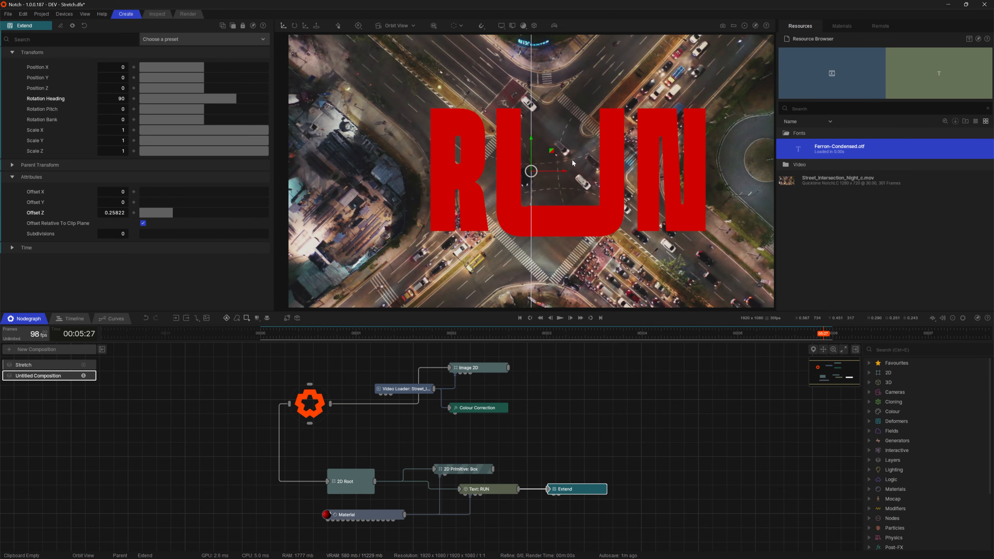
Move the Extend deformer horizontally onto the letter N at 00:00:21, to a Position X of about 0.367
left_click_drag(563, 170, 650, 188)
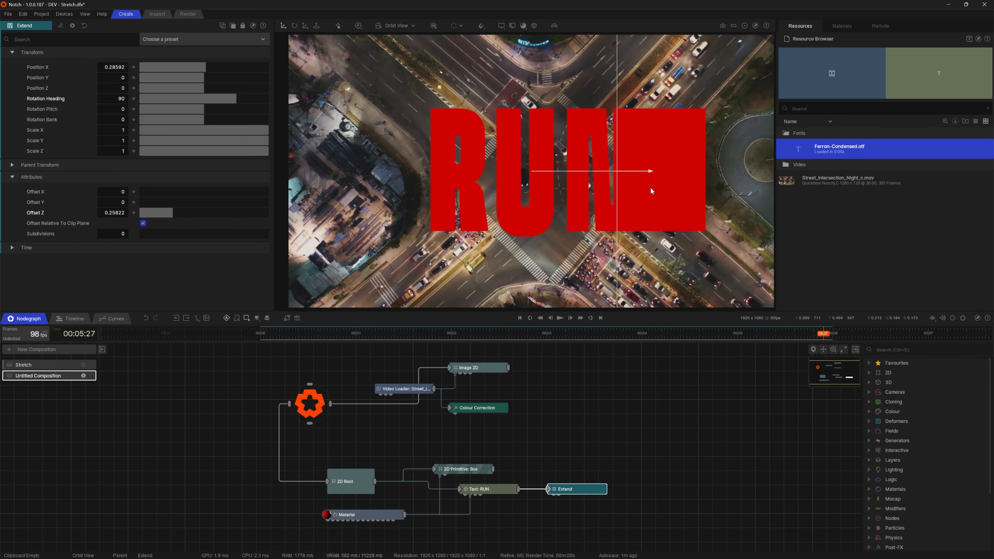
left_click(357, 335)
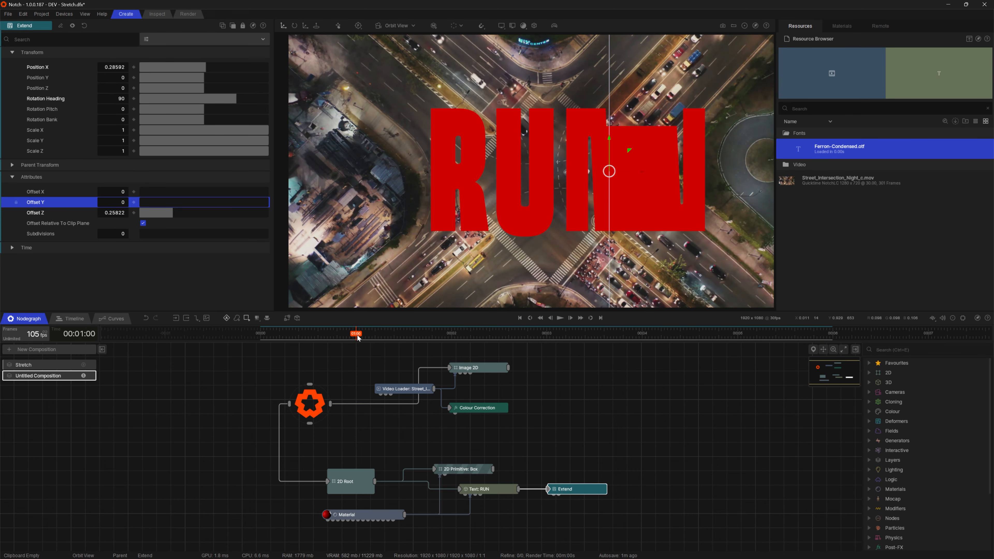
left_click_drag(357, 337, 327, 338)
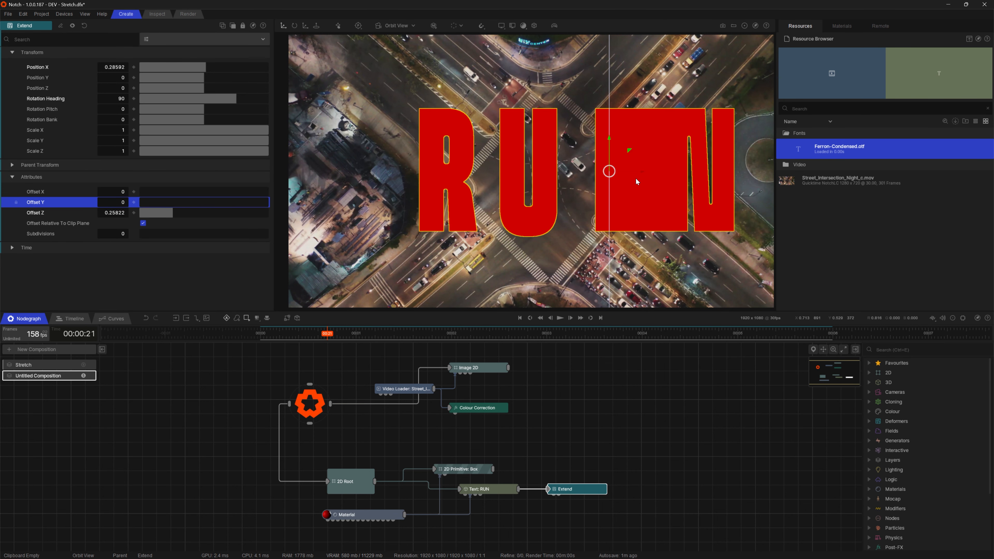
left_click_drag(636, 182, 663, 187)
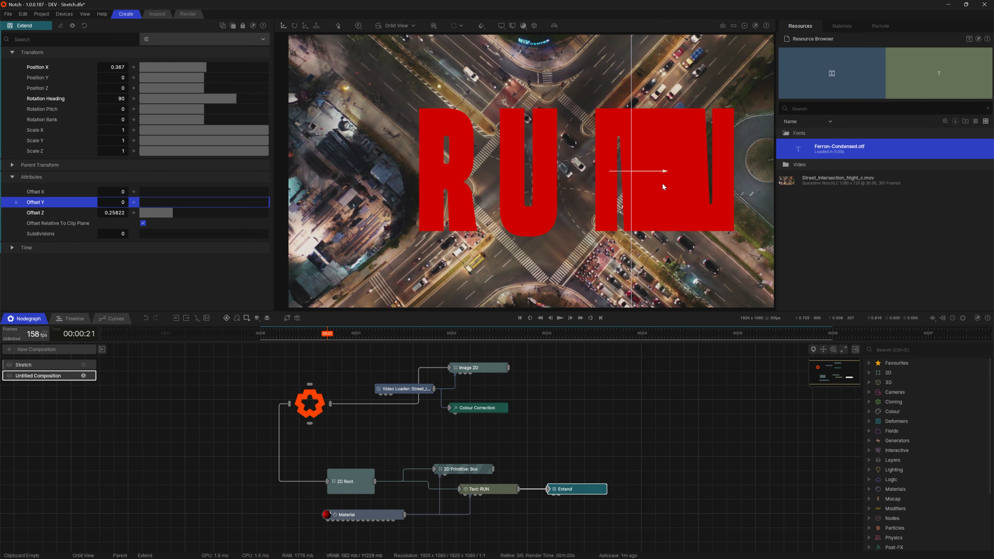
Set a keyframe on the Extend deformer's Position X at 00:00:16, where the RUN text starts on the timeline
left_click(60, 321)
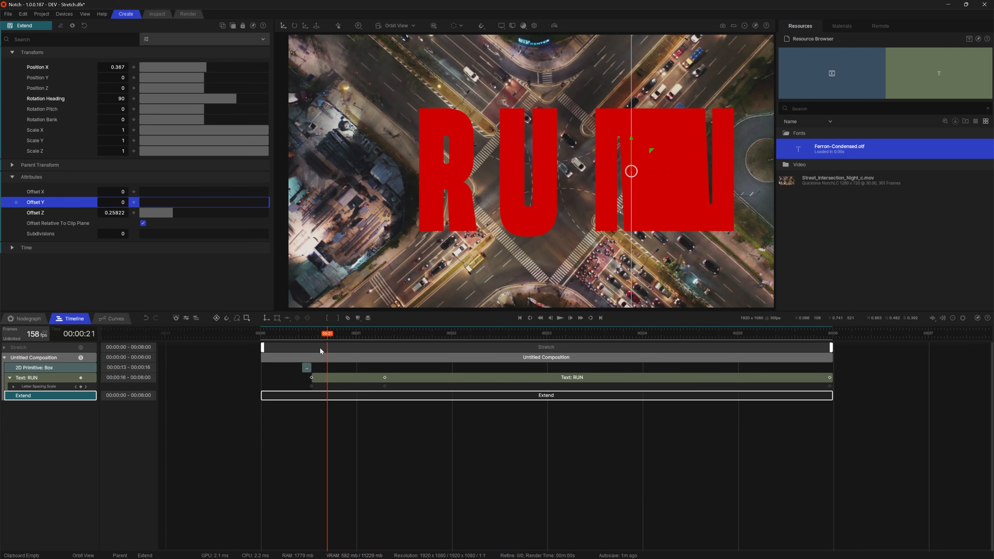
left_click_drag(320, 338, 312, 344)
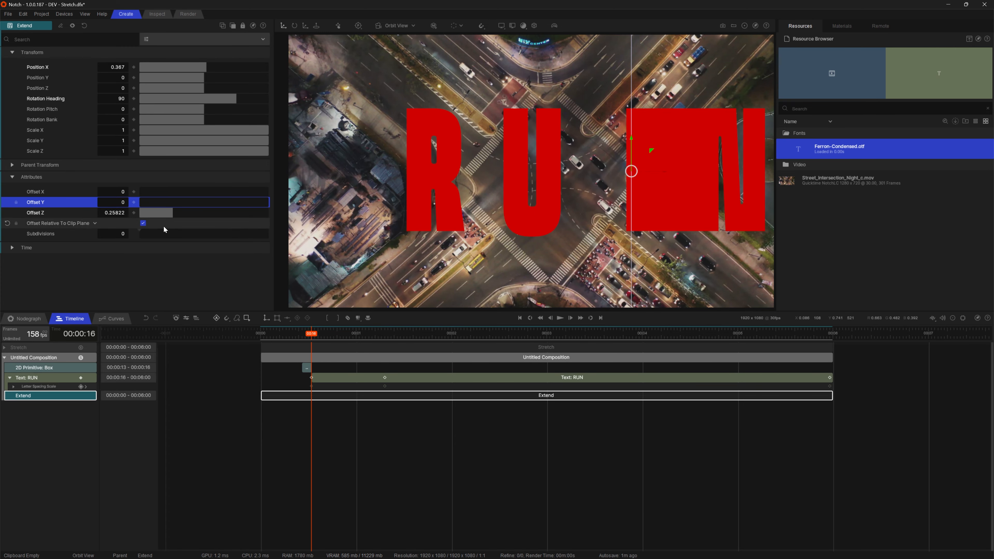
left_click(133, 67)
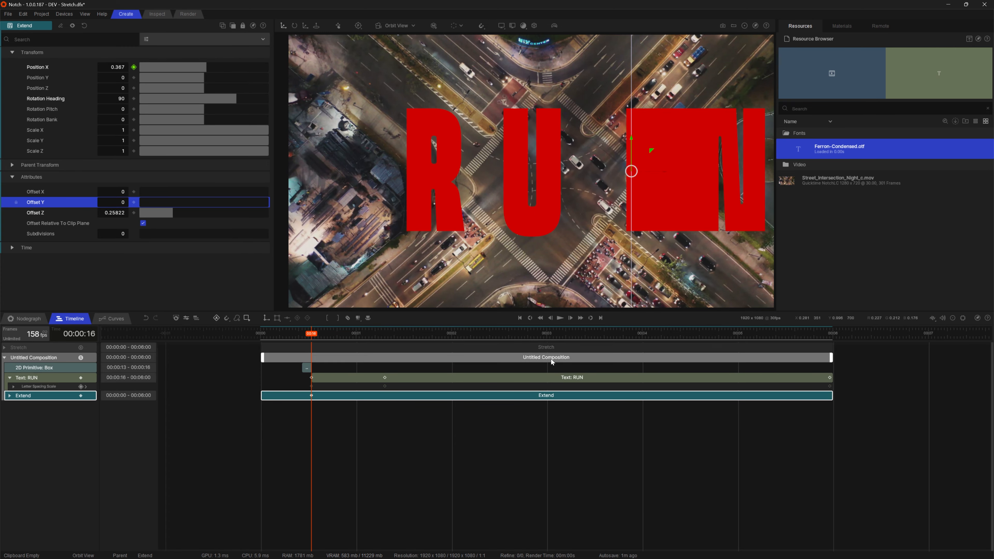
Keyframe the Extend deformer's Position X at about -0.020 at 00:01:09 and about -0.006 at 00:05:29
left_click(385, 332)
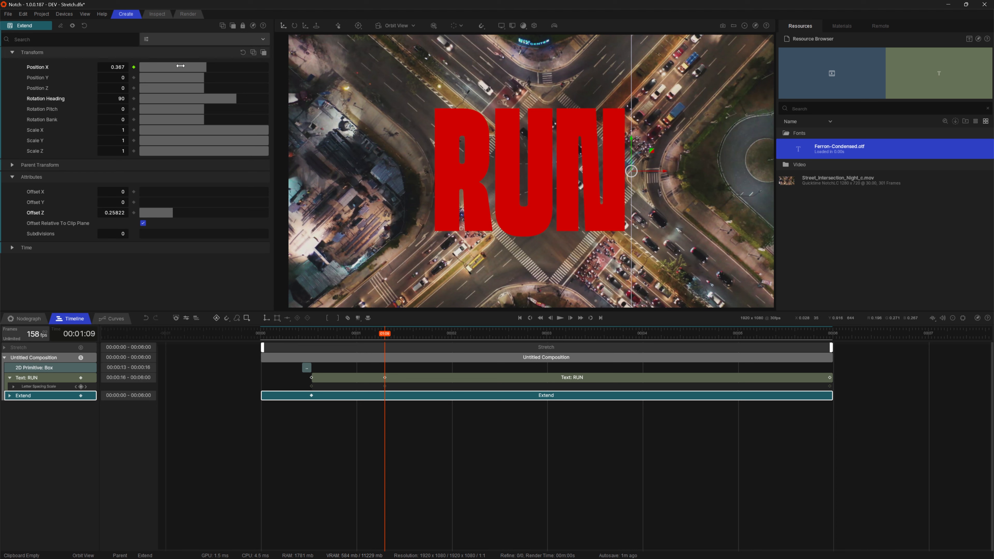
left_click_drag(657, 171, 552, 183)
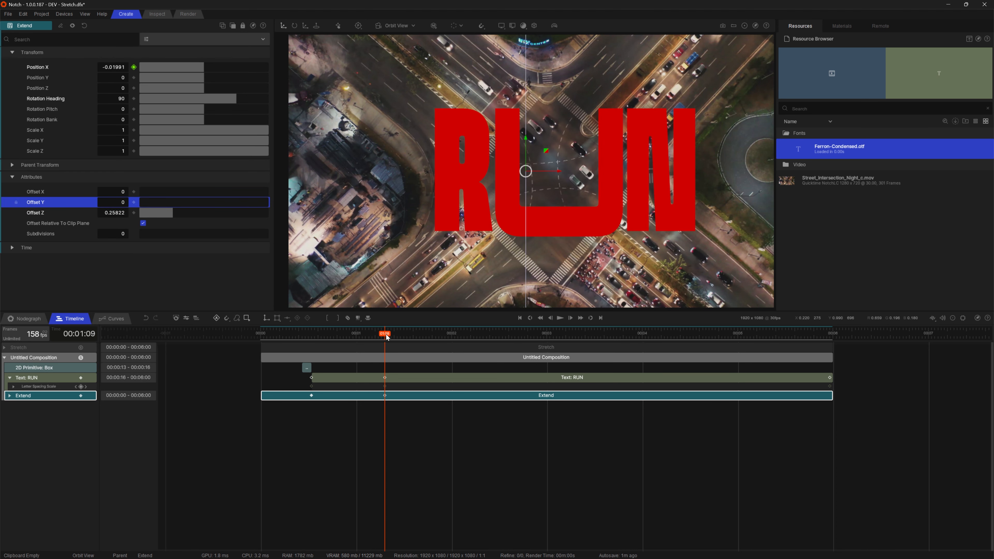
left_click_drag(386, 334, 830, 378)
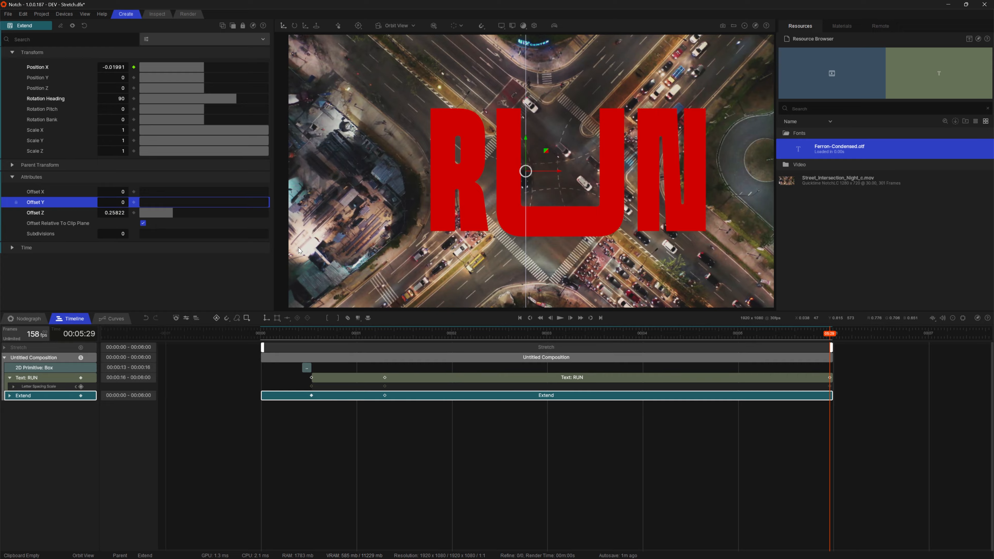
left_click_drag(560, 171, 564, 171)
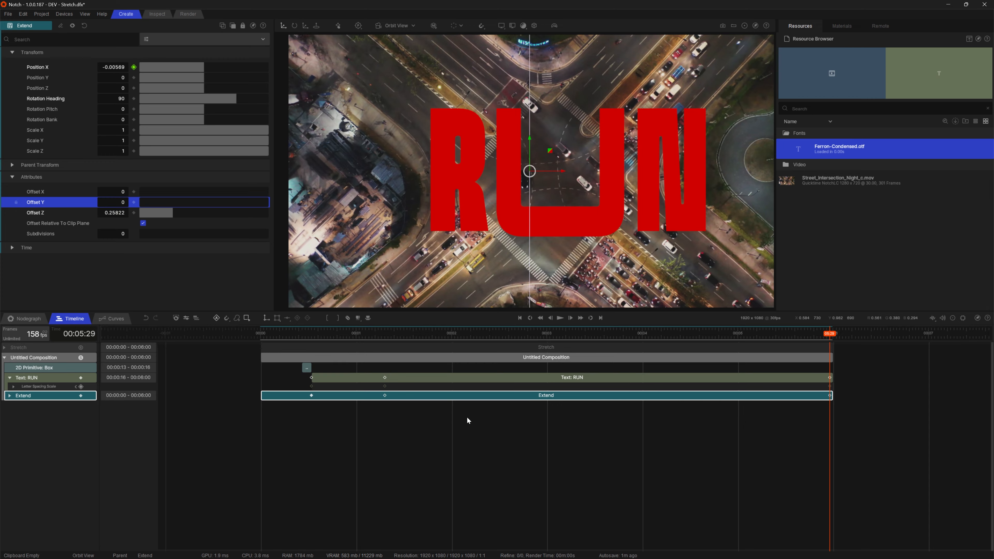
Play the animation from the start to check the moving Extend deformer, then stop playback
left_click_drag(398, 330, 262, 334)
key("space")
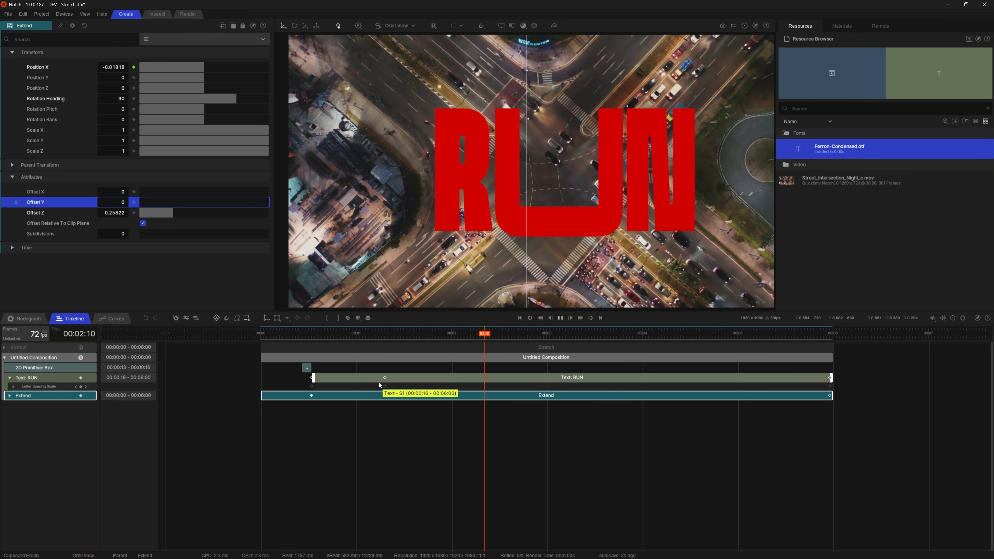
key("space")
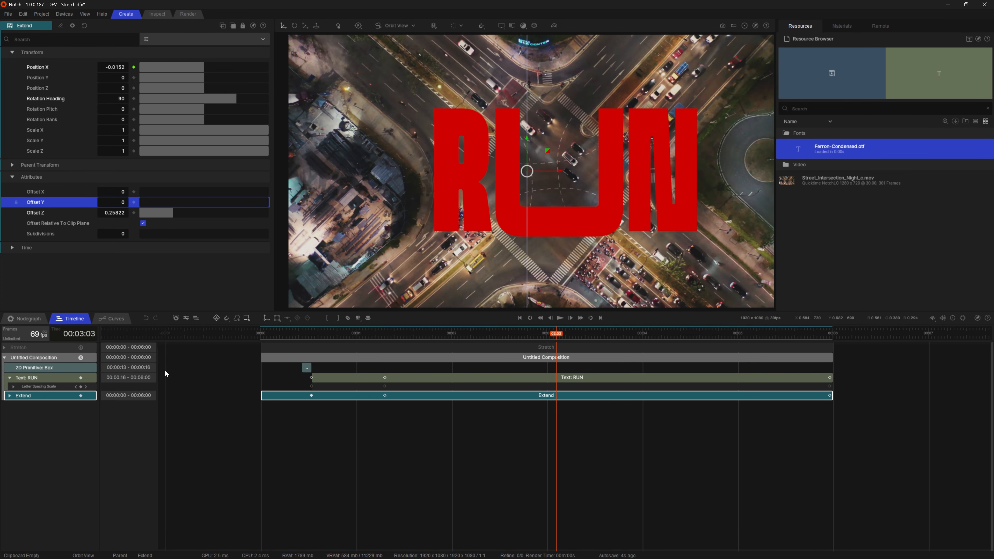
Reshape the Extend deformer's Position X curve by pulling the first key's handle for a steep initial drop that eases into the middle key
left_click(111, 318)
left_click(77, 399)
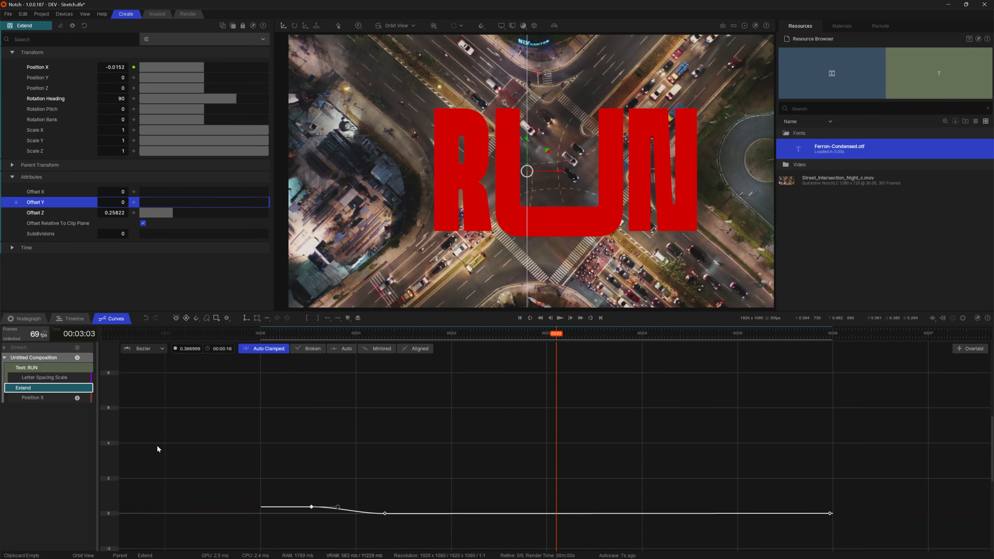
left_click_drag(247, 463, 464, 534)
key("f")
right_click_drag(698, 513, 438, 415, "alt")
middle_click_drag(830, 486, 738, 524)
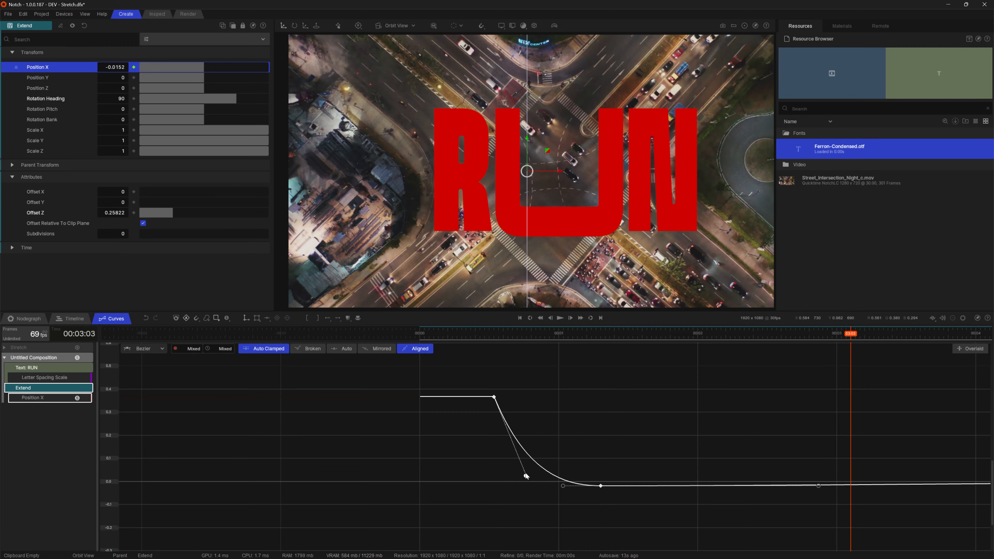
left_click_drag(525, 475, 534, 478)
Play the animation from near the start to check the reshaped Position X easing, then stop playback
left_click_drag(505, 335, 429, 335)
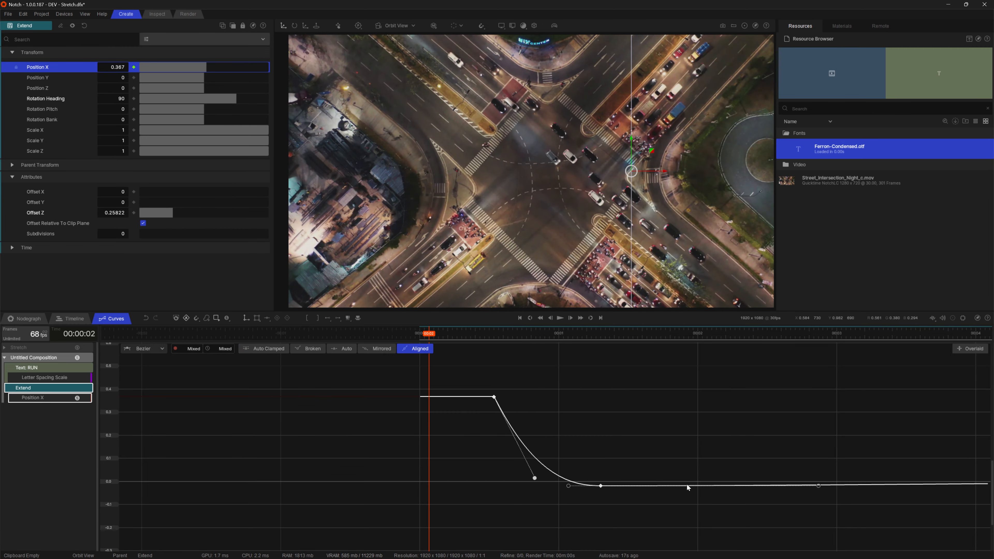
left_click(688, 438)
key("space")
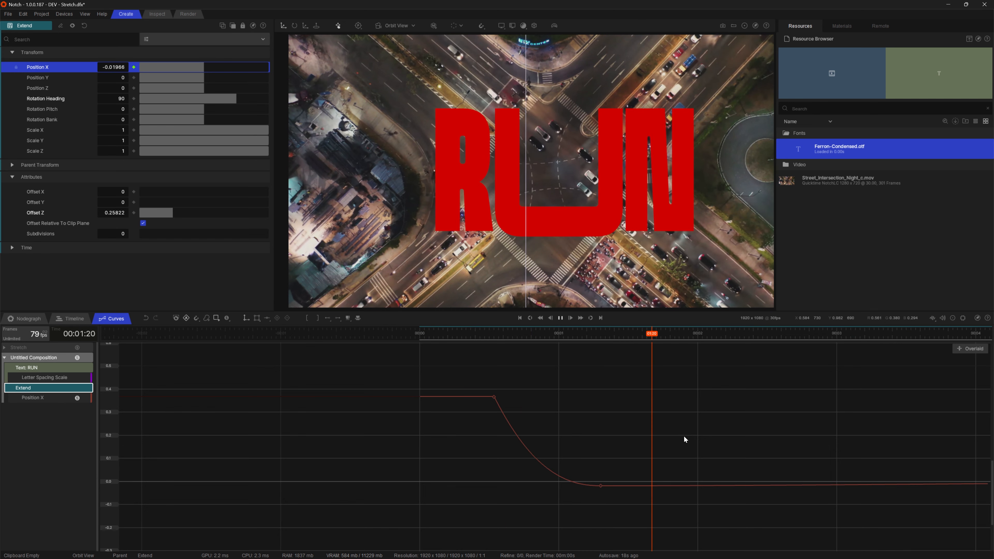
scroll(676, 435, "down", 3)
key("space")
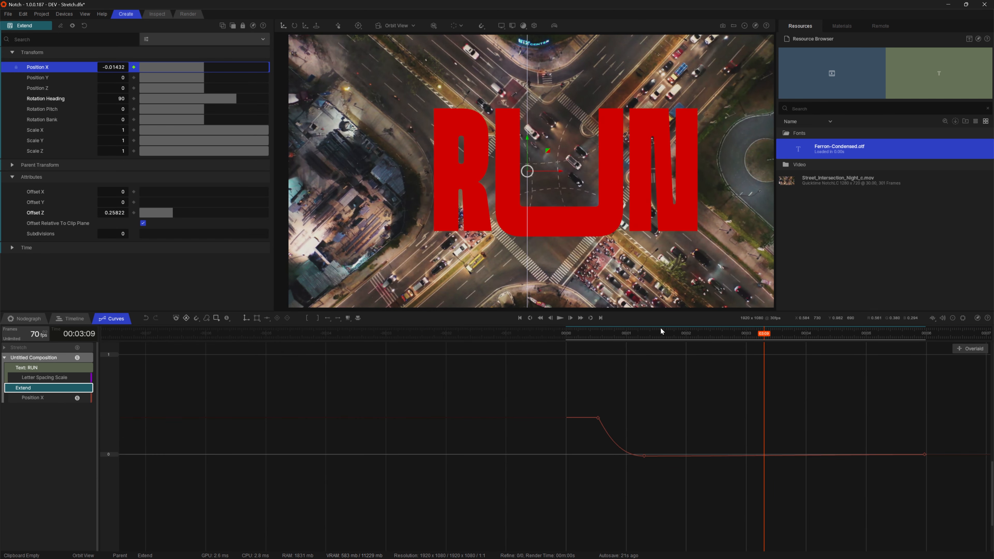
Change the Extend deformer's Position X key at 00:00:16 to about 0.491 by moving the deformer further into the N
left_click_drag(680, 333, 599, 340)
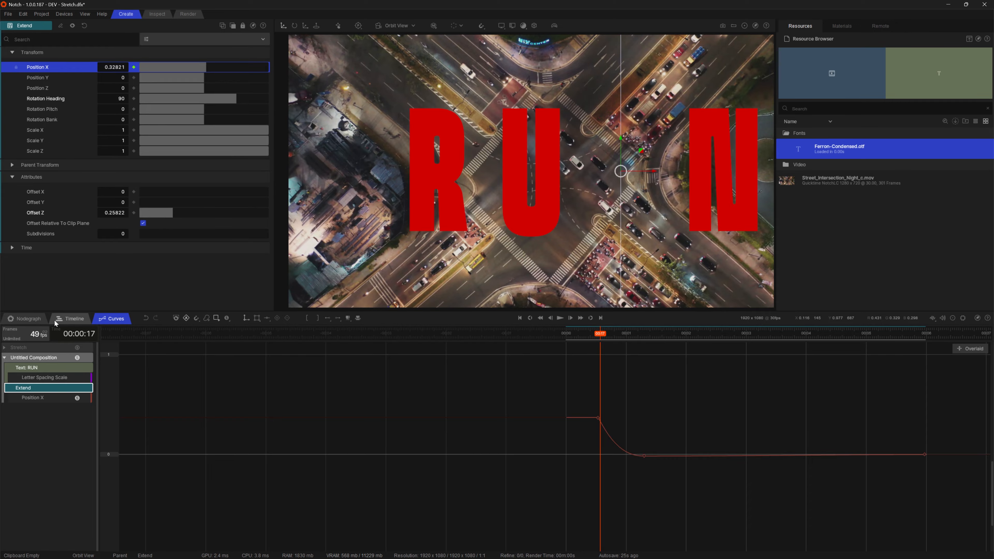
left_click(63, 319)
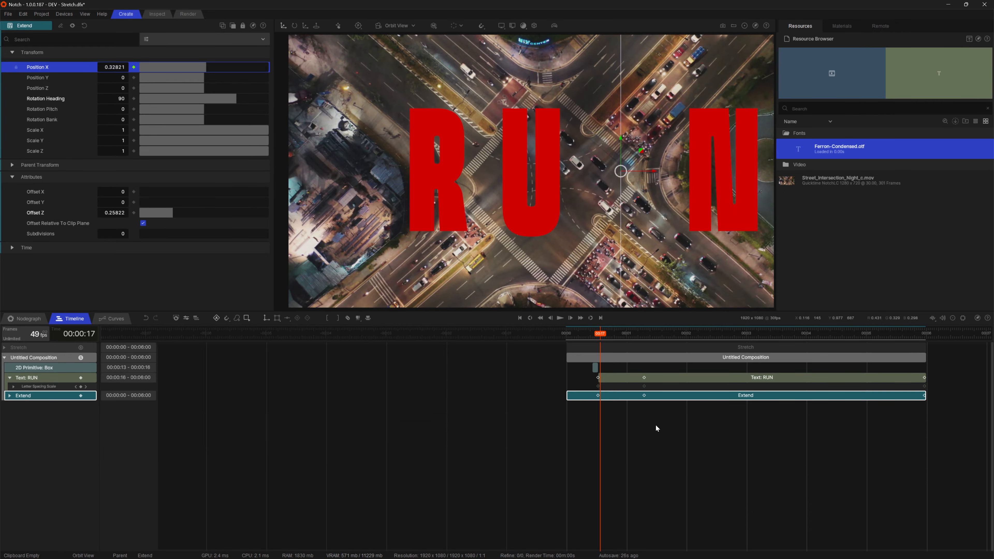
left_click(599, 334)
left_click_drag(640, 181, 698, 184)
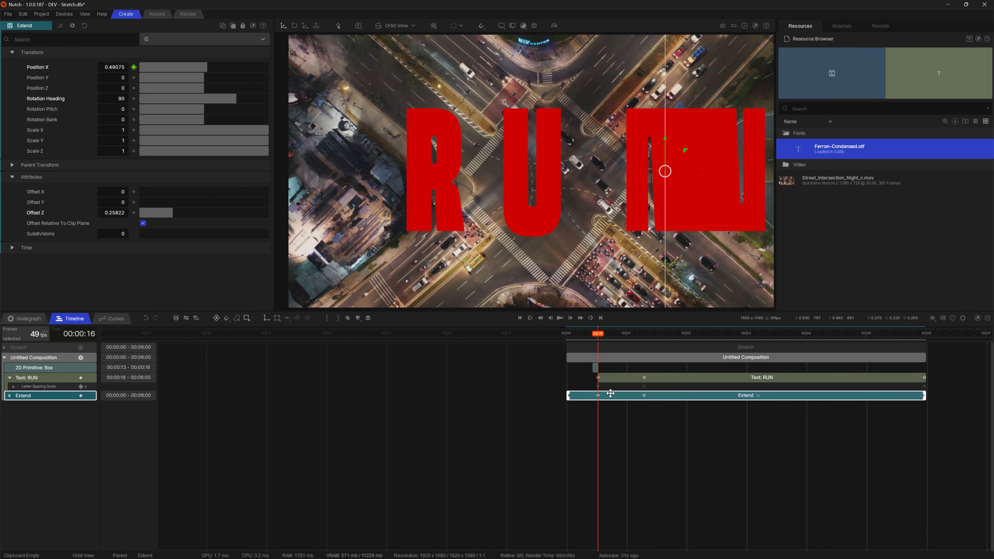
Keyframe the Extend deformer's Offset Z at about 0.393 at 00:00:16
left_click(689, 426)
middle_click_drag(688, 426, 426, 422)
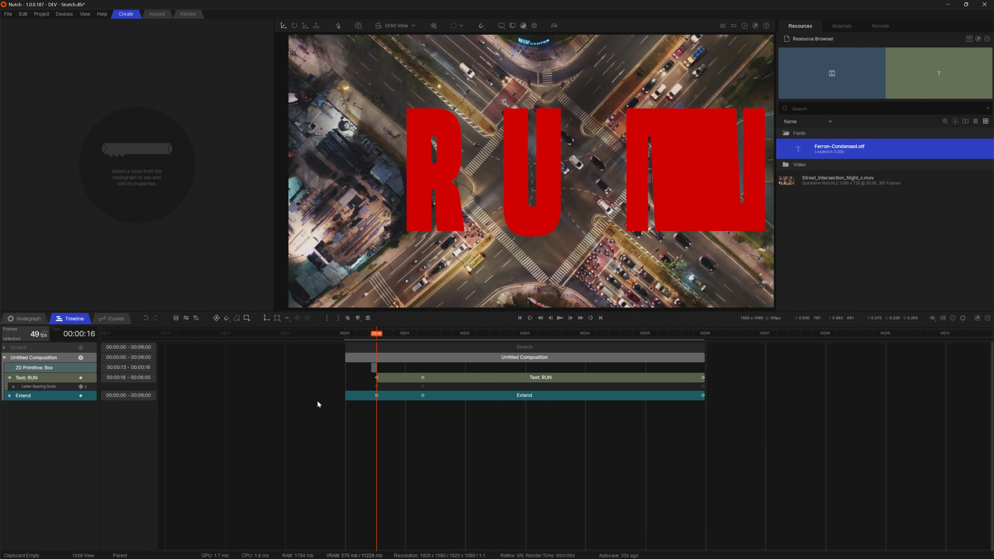
left_click(445, 397)
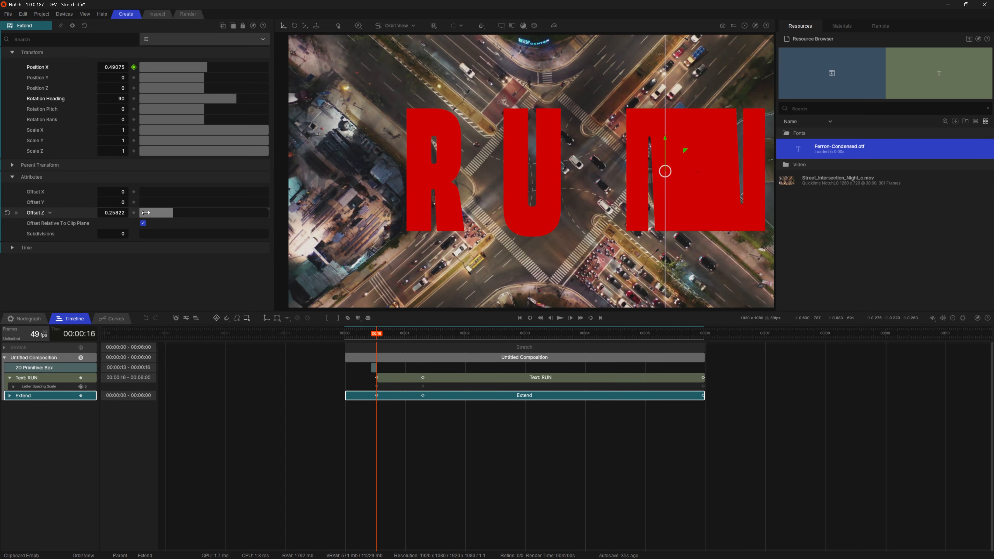
left_click_drag(167, 215, 213, 215)
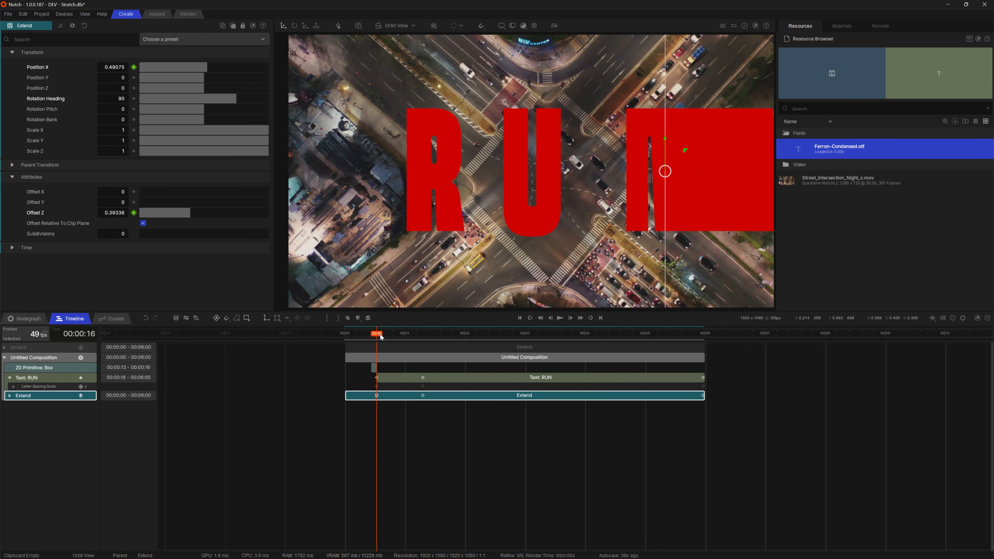
Keyframe the Extend deformer's Offset Z at about 0.030 at 00:01:09 and about 0.174 at 00:05:29
left_click_drag(381, 336, 423, 337)
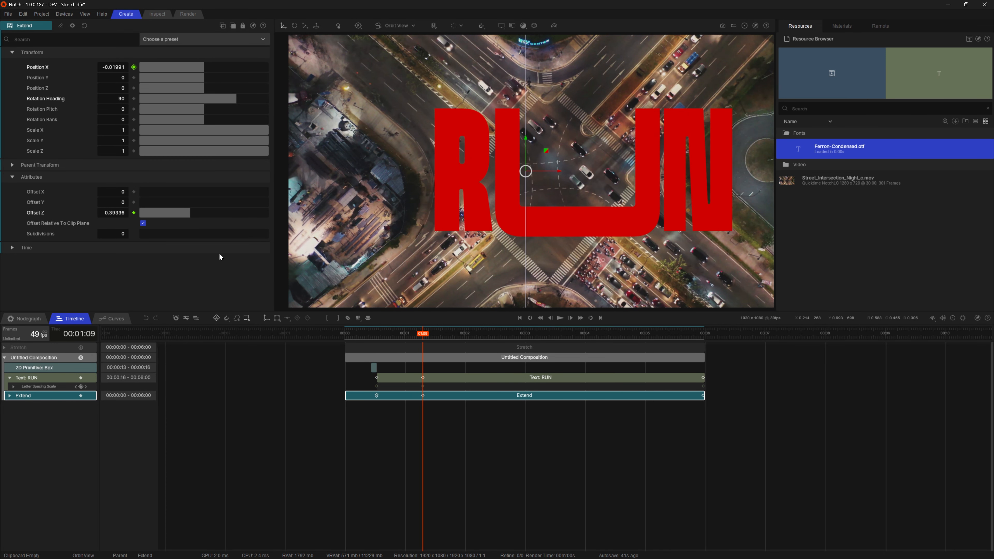
left_click_drag(186, 213, 144, 225)
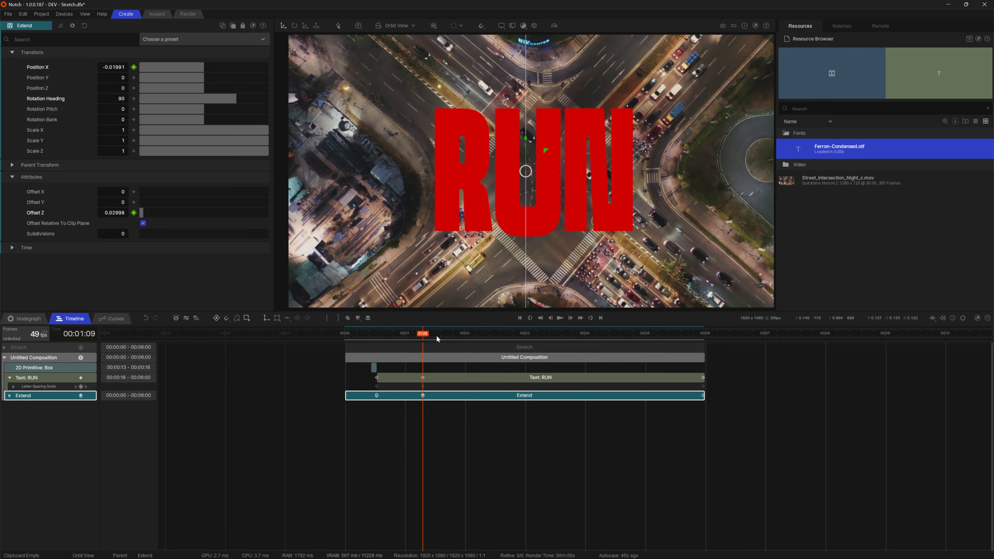
left_click_drag(437, 340, 704, 361)
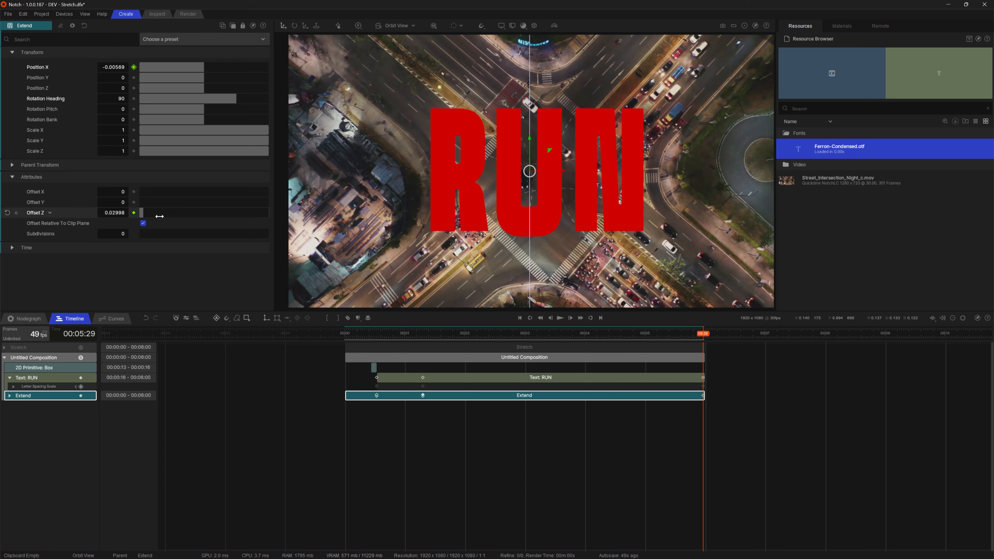
left_click_drag(160, 217, 169, 216)
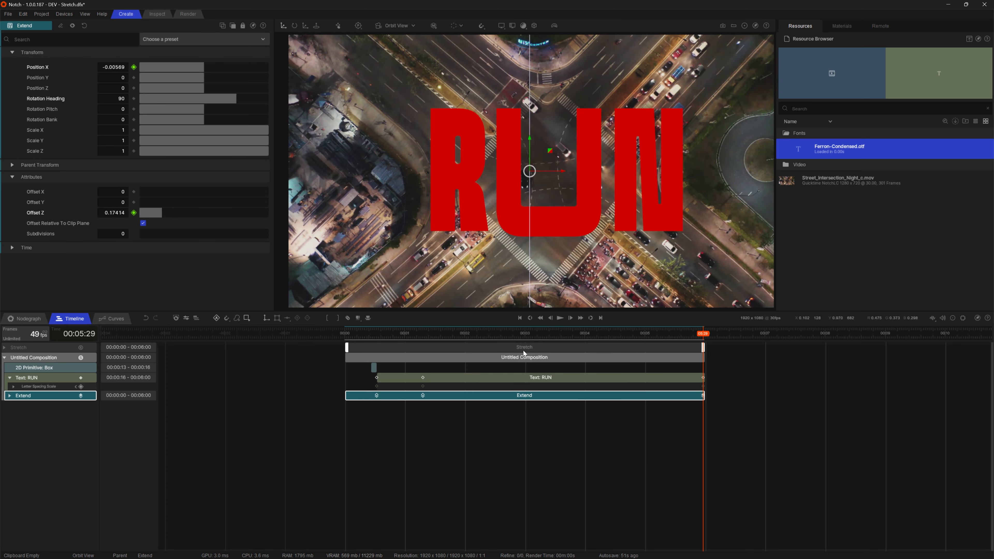
Play the animation from the beginning to check the keyframed Offset Z stretch, then stop playback
left_click_drag(523, 350, 364, 350)
key("space")
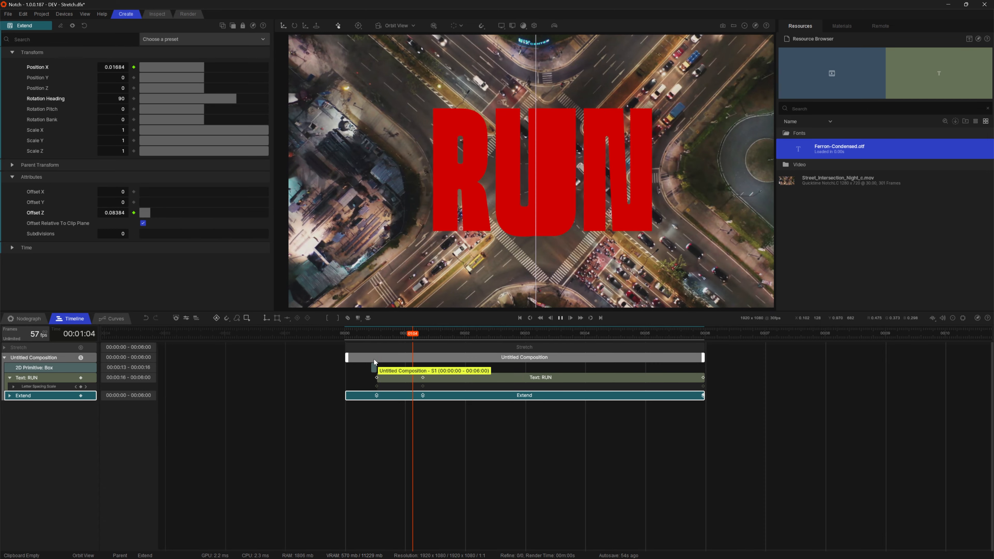
key("space")
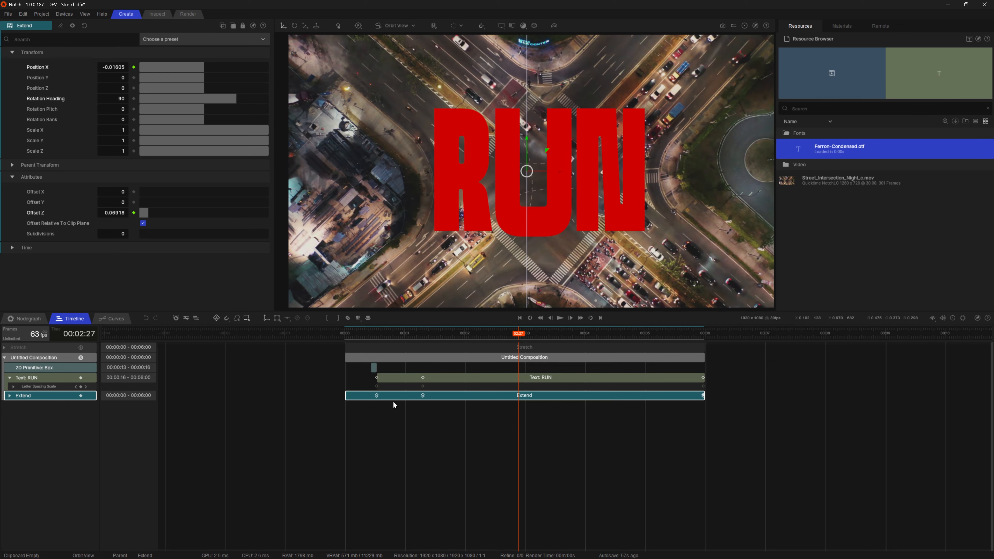
Reshape the Extend deformer's Offset Z curve handles for a steep drop after the first key and a nearly linear rise to the last key
left_click(117, 321)
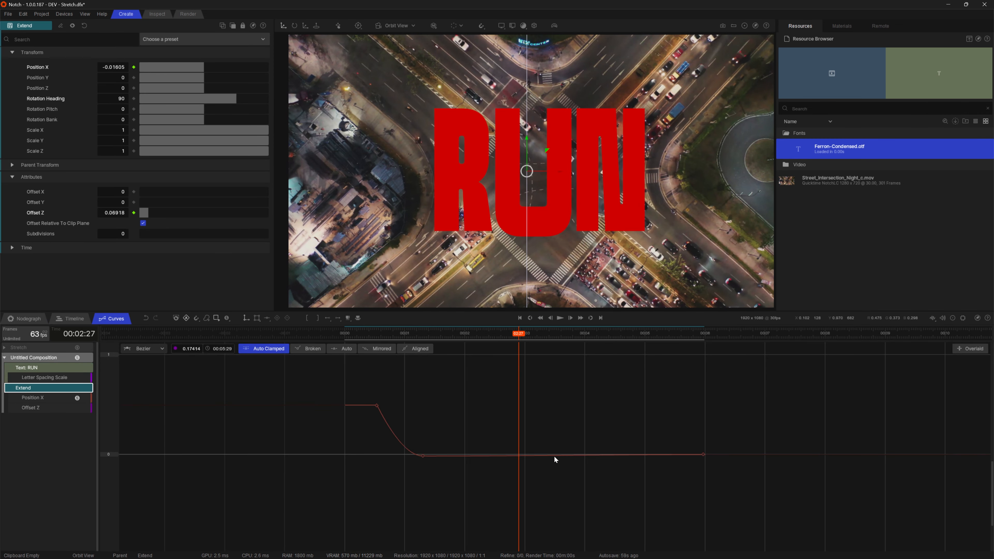
left_click(77, 408)
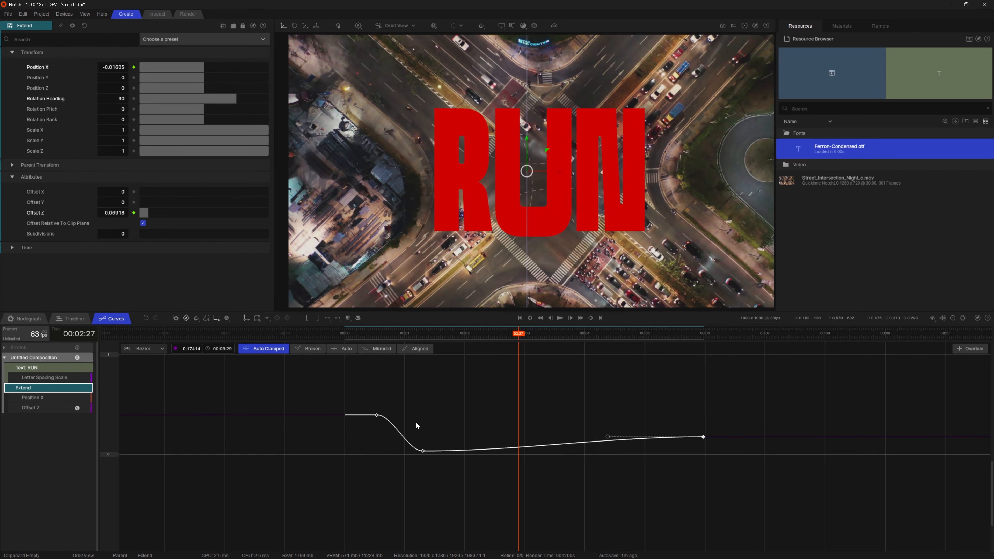
left_click_drag(340, 378, 525, 470)
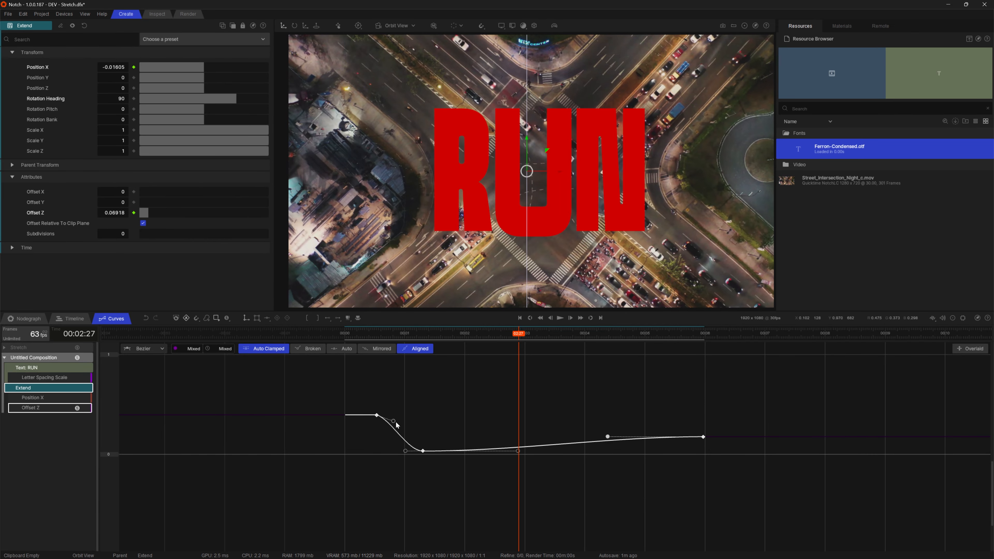
right_click_drag(524, 461, 457, 350, "alt")
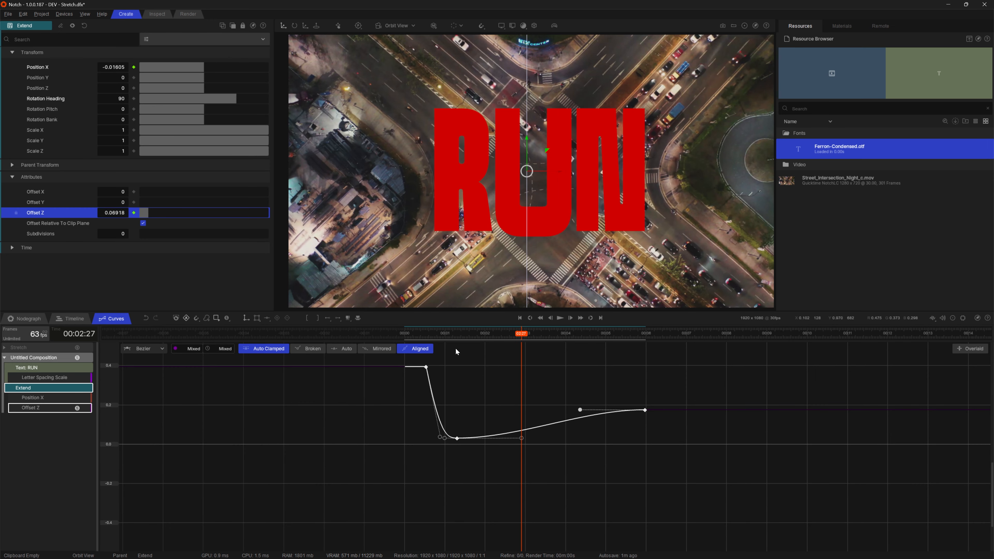
middle_click_drag(483, 398, 439, 466)
right_click_drag(439, 464, 567, 412, "alt")
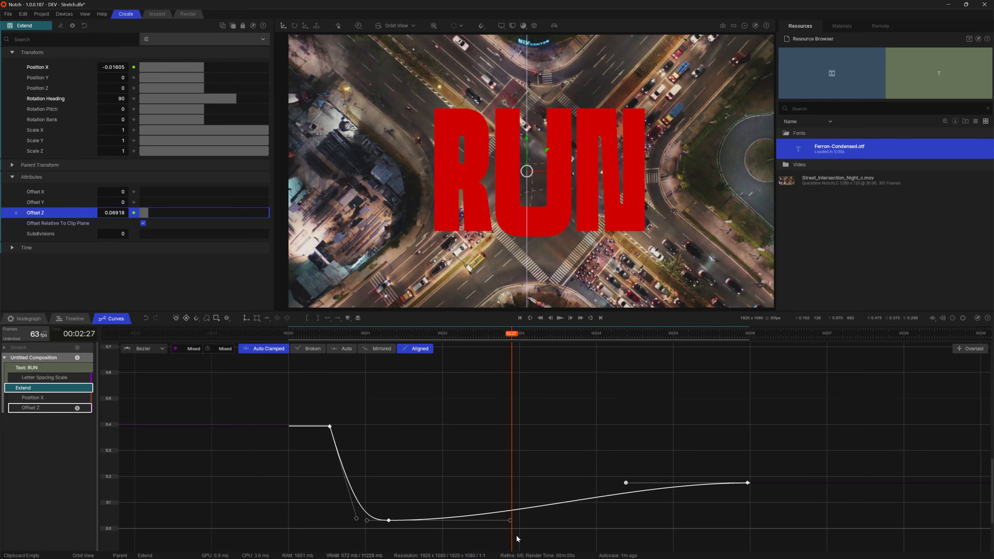
left_click_drag(507, 522, 422, 529)
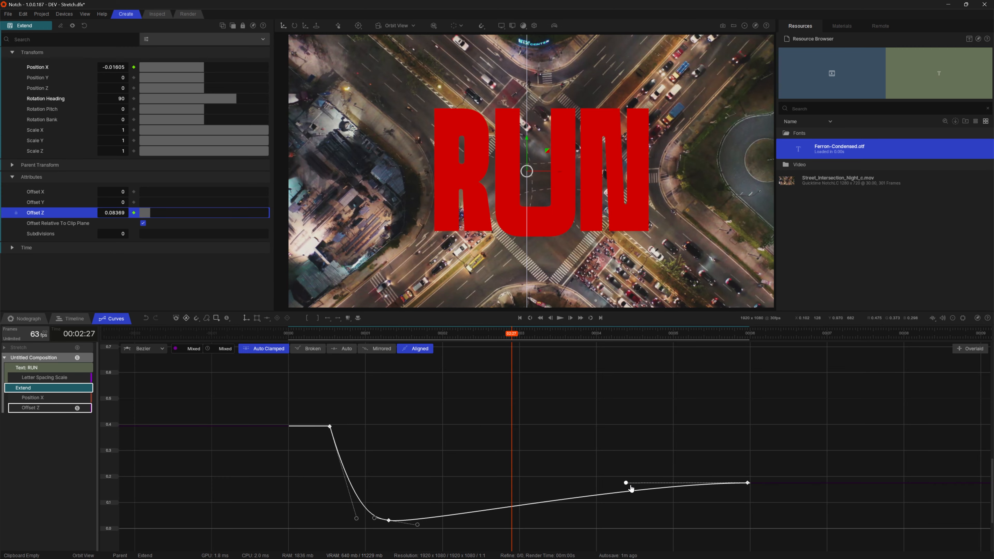
left_click_drag(630, 487, 456, 521)
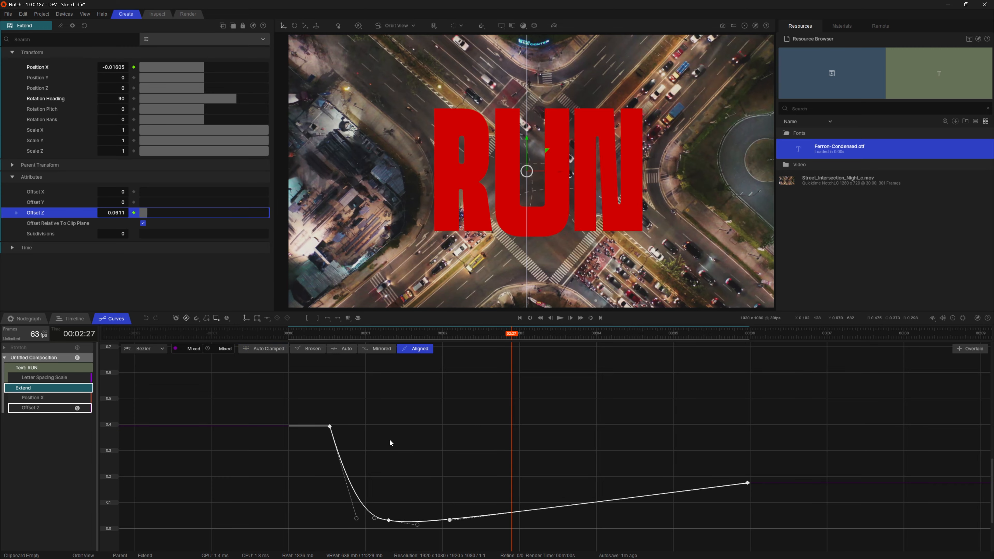
Play the animation to check the reshaped Offset Z easing, stop playback, and return to around 00:01:11
key("space")
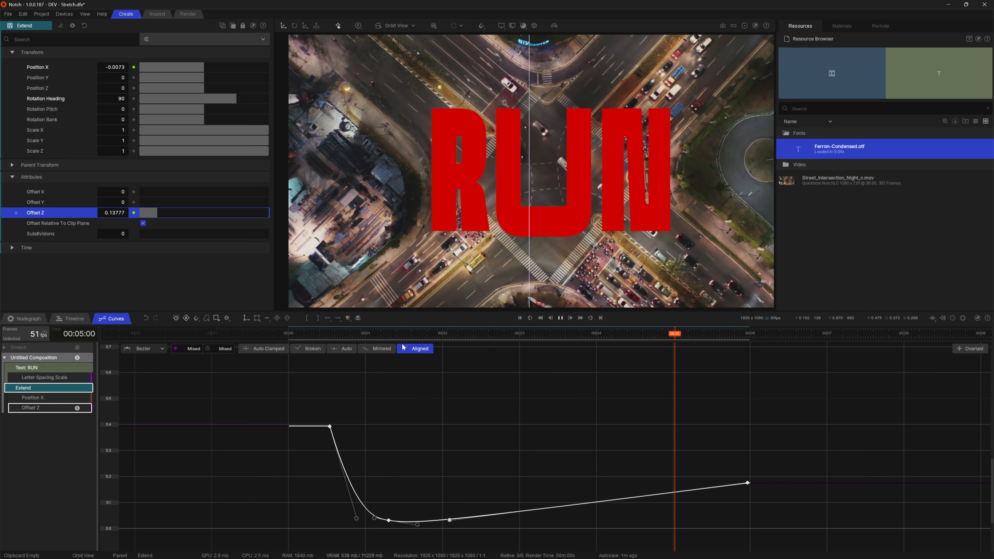
key("space")
mouse_move(399, 337)
left_mouse_down()
mouse_move(291, 341)
mouse_move(394, 349)
left_mouse_up()
Add a Plain Deformer node and connect it to the Text: RUN node alongside the Extend deformer
left_click(73, 319)
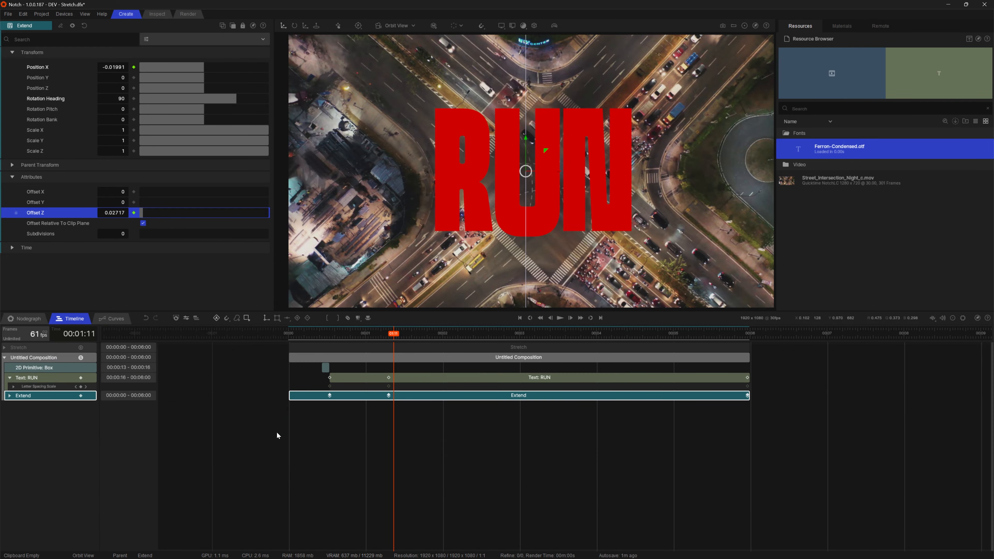
left_click(29, 318)
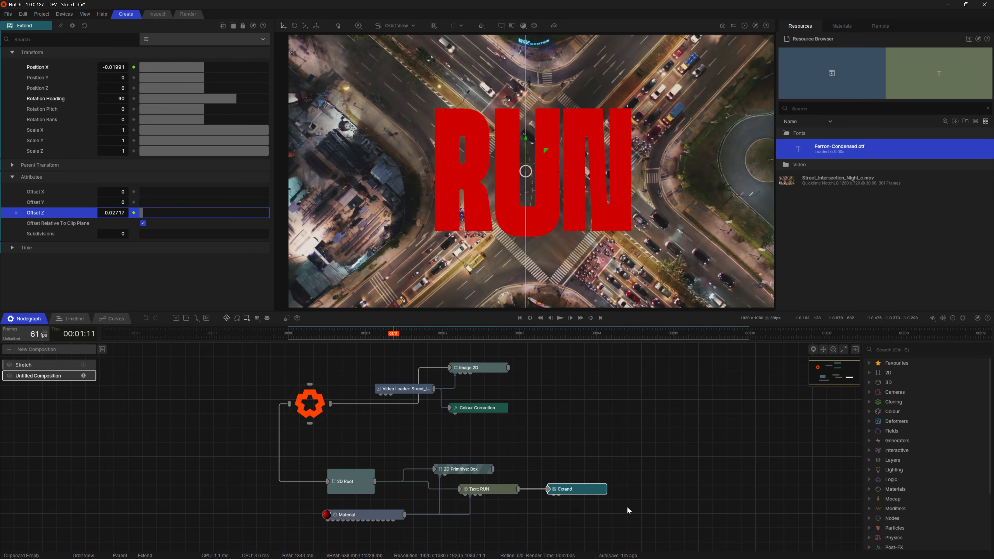
middle_click_drag(628, 510, 623, 479)
left_click(510, 491)
middle_click_drag(529, 489, 544, 498)
scroll(560, 495, "down", 3)
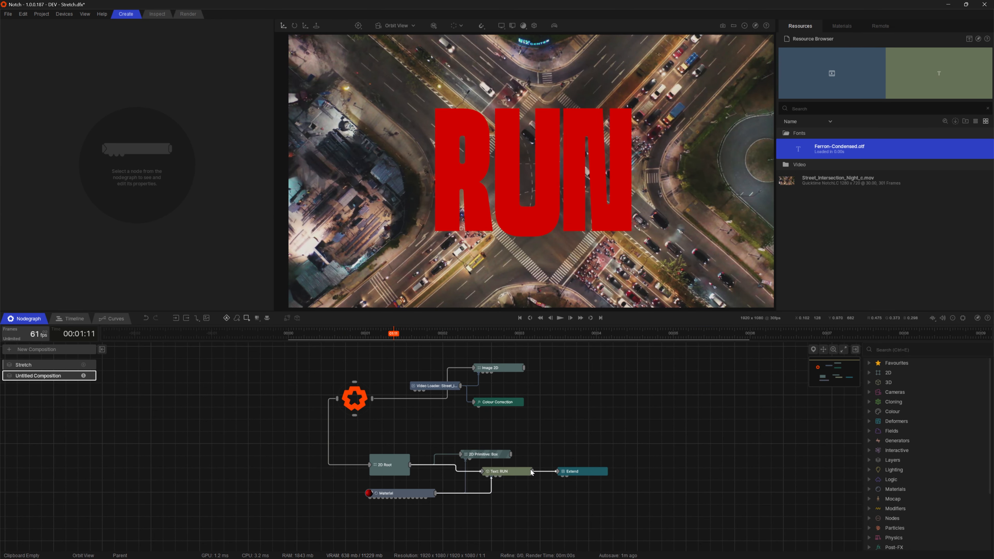
left_click_drag(350, 334, 391, 345)
right_click(547, 488)
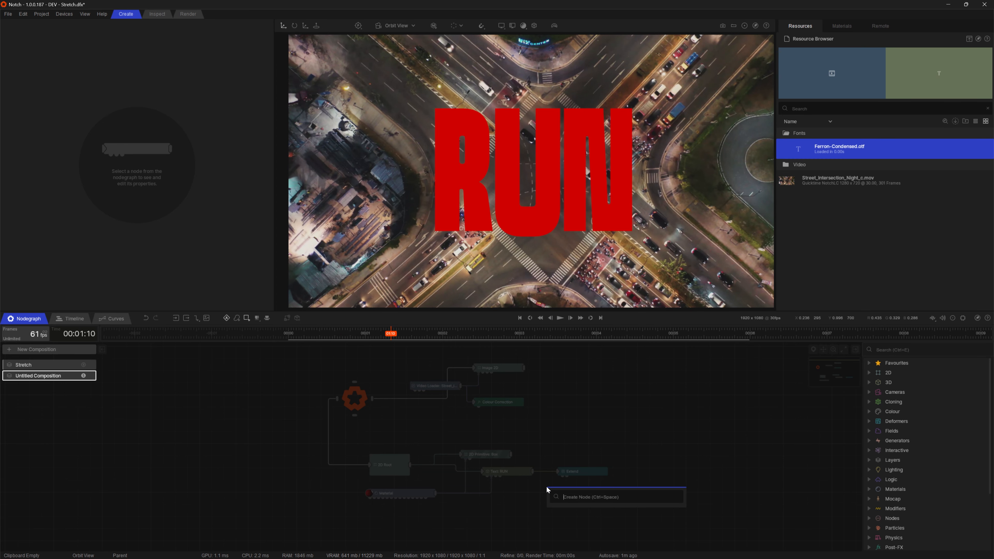
type("plain deform")
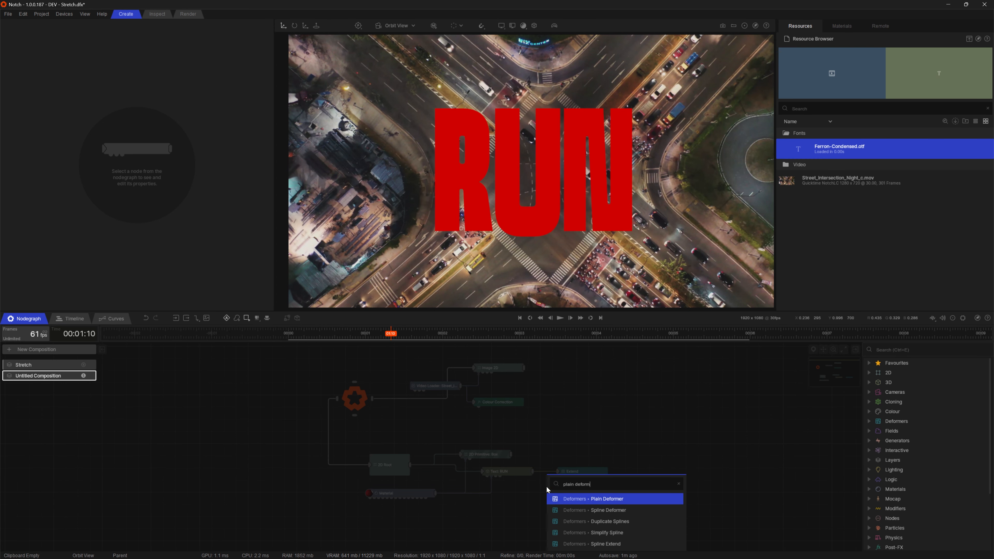
key("Return")
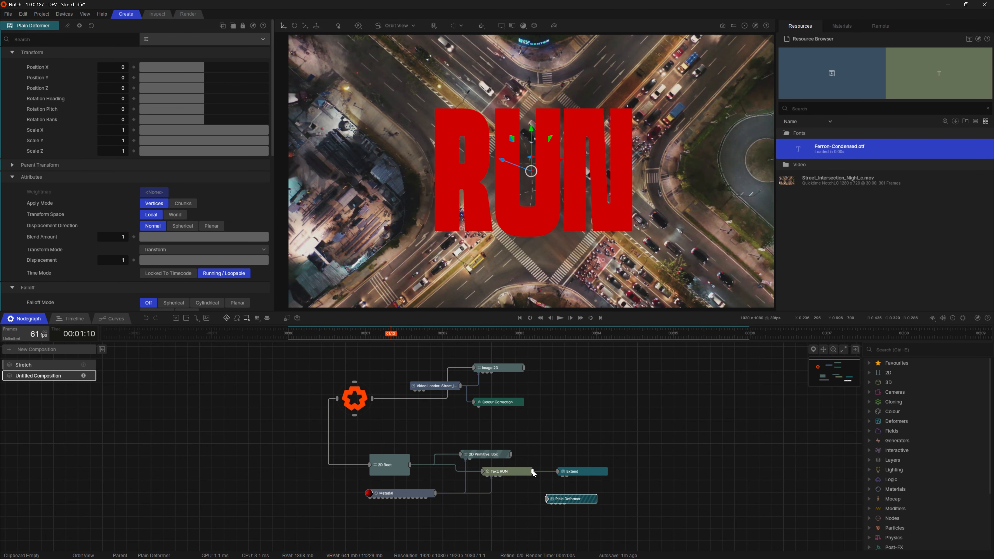
left_click_drag(576, 496, 579, 488)
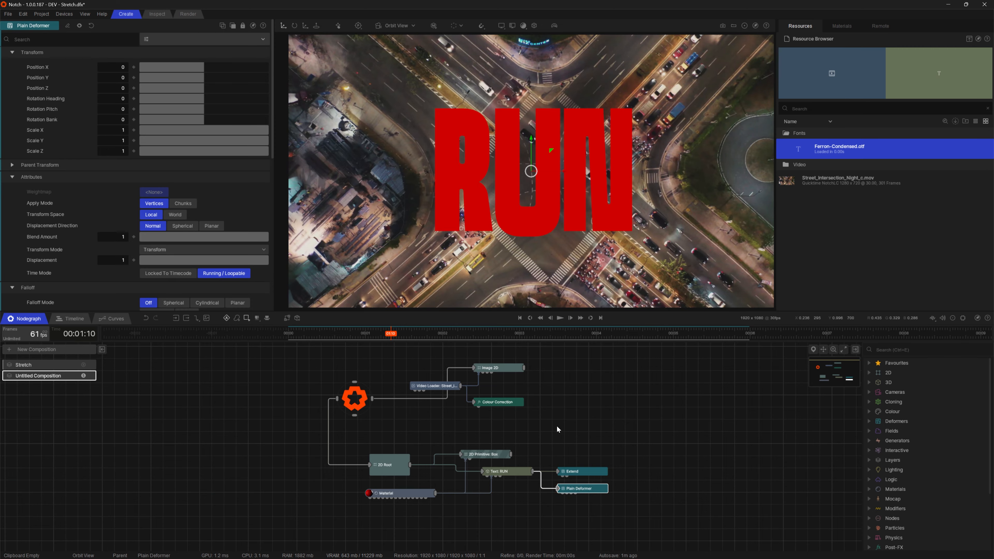
Set the Plain Deformer's Effector Transform Position X to about -0.357
scroll(104, 183, "down", 5)
scroll(104, 183, "down", 5)
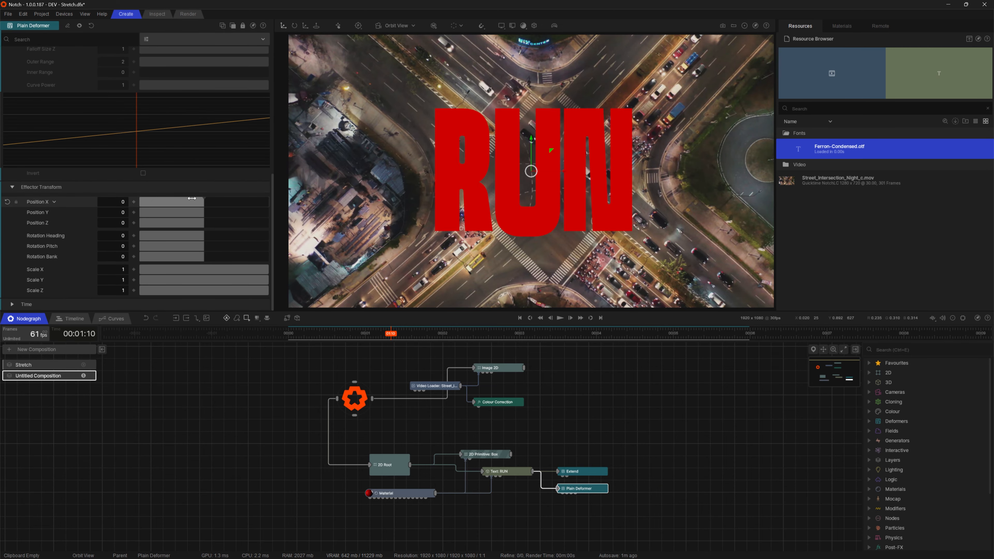
left_click_drag(197, 202, 182, 202)
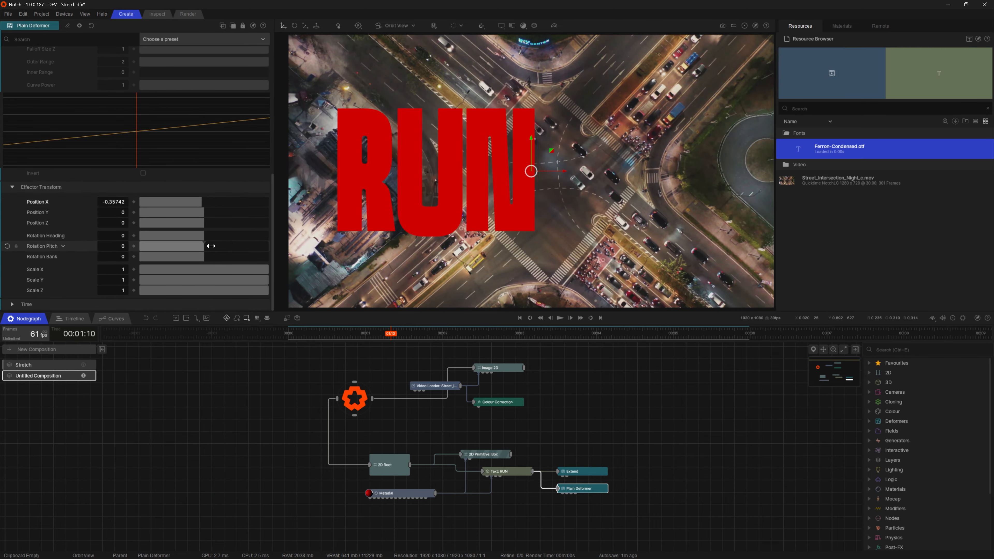
Set the Plain Deformer's falloff to Planar along the Y axis and raise the deformer to a Position Y of about 0.299
scroll(188, 246, "up", 1)
scroll(187, 244, "up", 5)
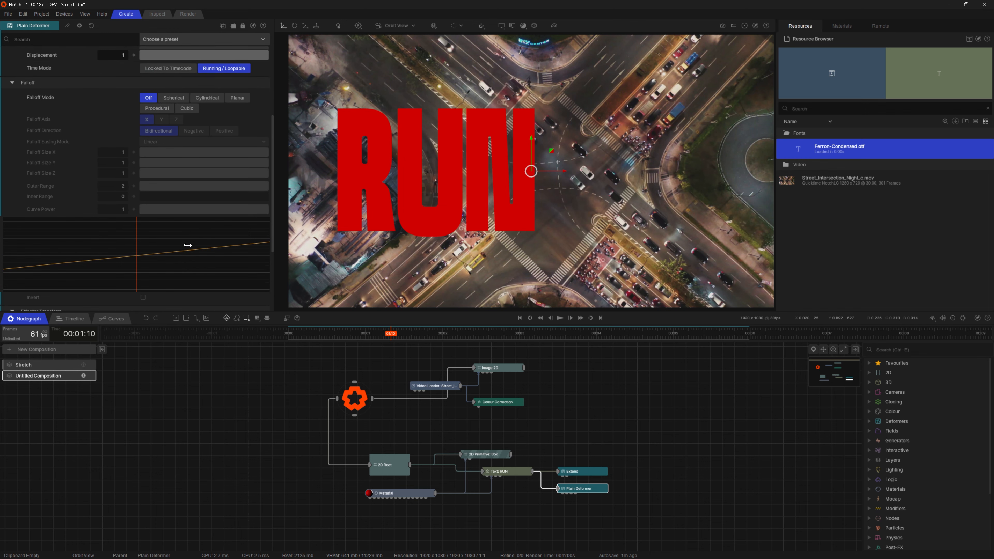
scroll(188, 243, "up", 2)
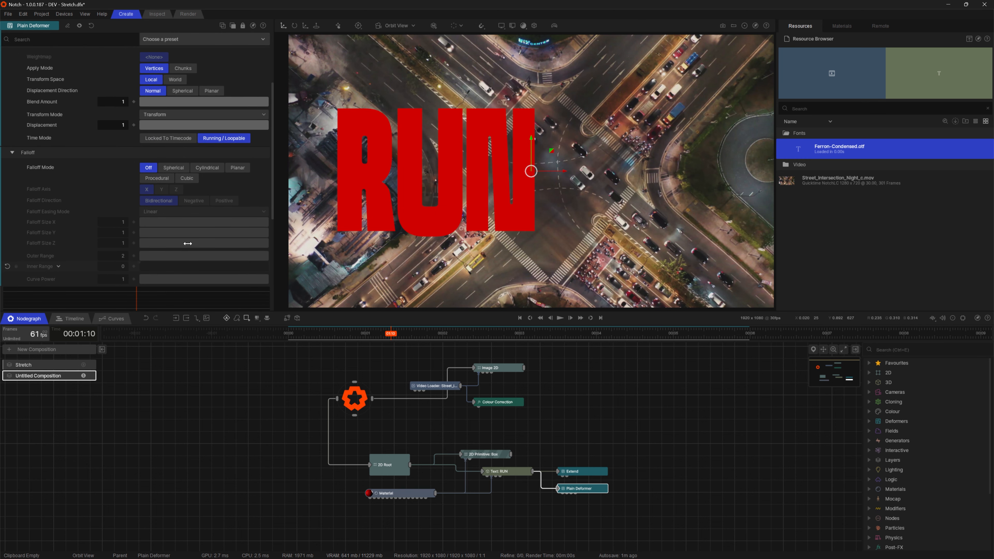
left_click(240, 168)
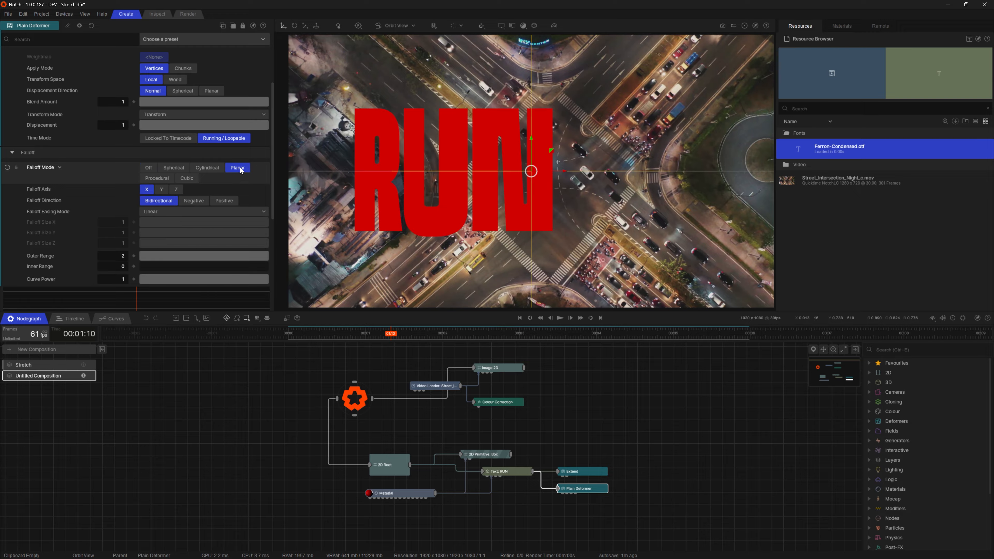
left_click(163, 190)
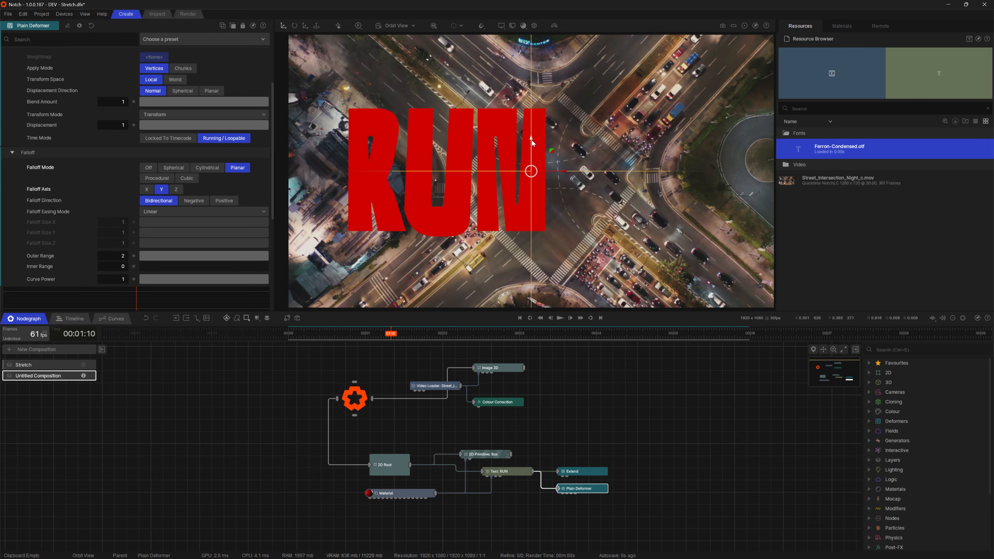
left_click_drag(525, 143, 517, 61)
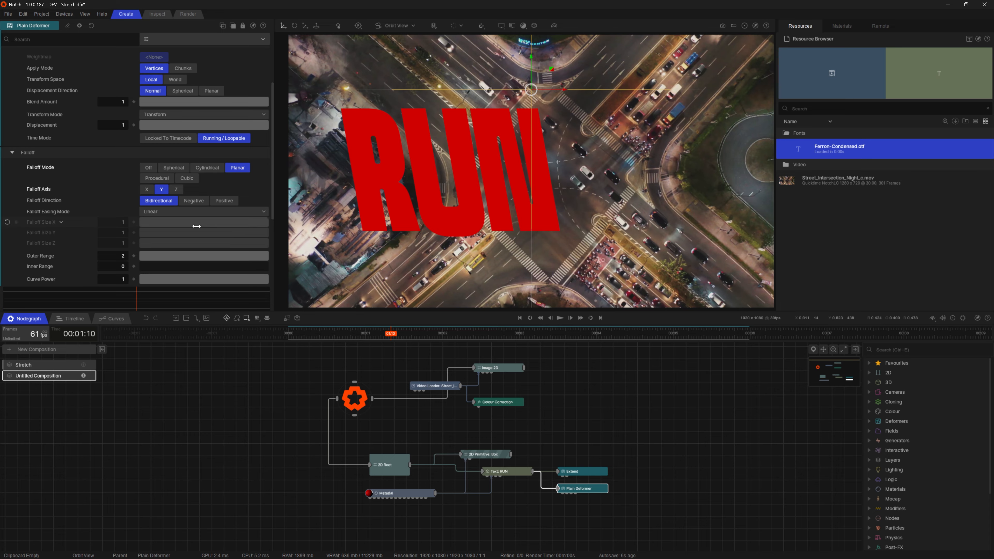
Set the Plain Deformer's falloff Outer Range to about 0.595 and its effector Position X to about -0.211
scroll(235, 243, "down", 1)
left_click_drag(267, 236, 177, 240)
scroll(196, 235, "down", 5)
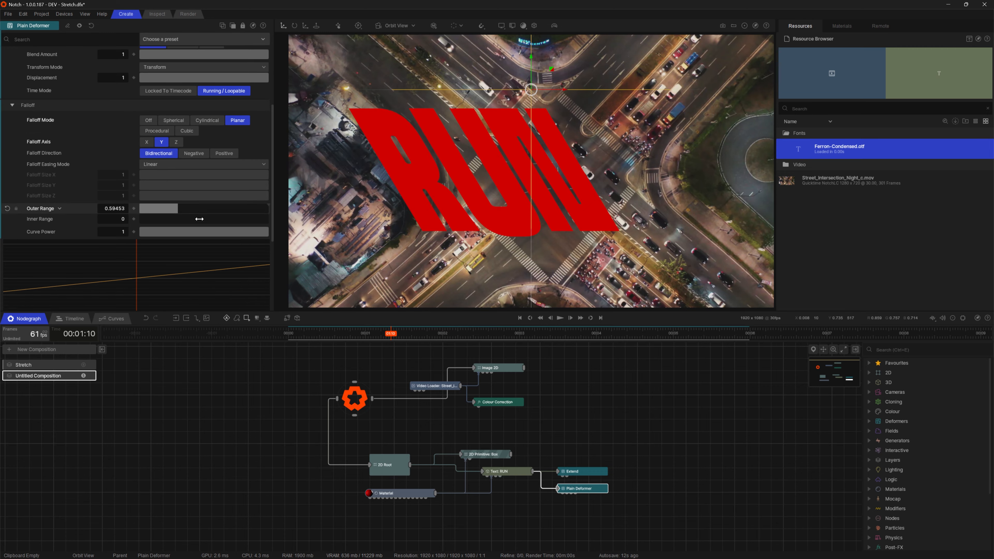
left_click_drag(199, 244, 212, 241)
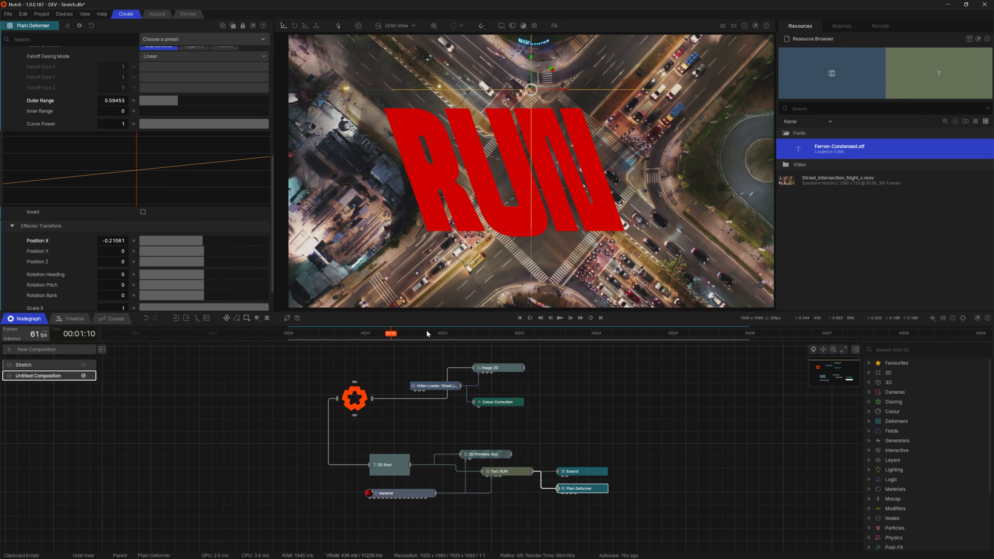
Trim the Plain Deformer's timeline bar so it runs only from 00:00:16 to 00:00:18
mouse_move(394, 334)
left_mouse_down()
mouse_move(288, 336)
mouse_move(405, 338)
mouse_move(388, 339)
left_mouse_up()
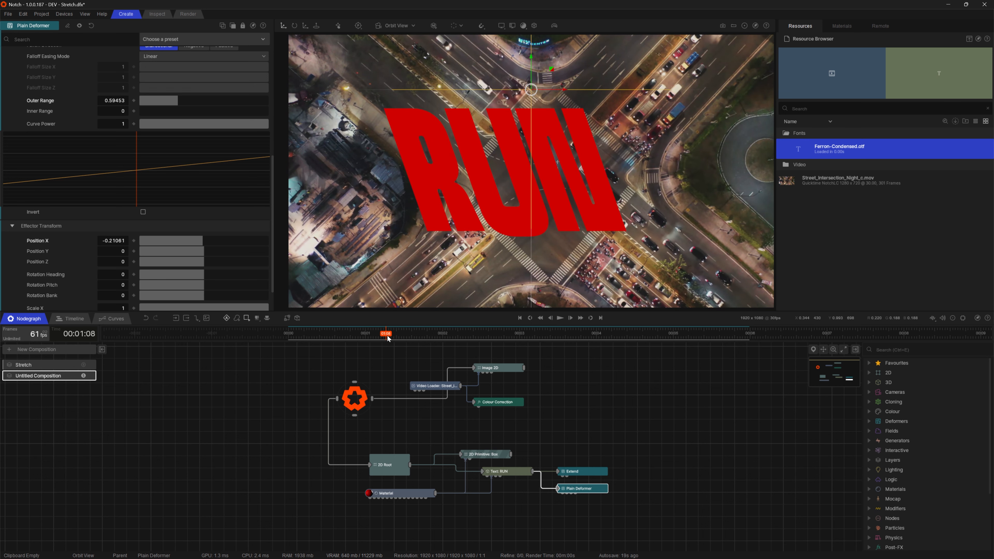
left_click(83, 319)
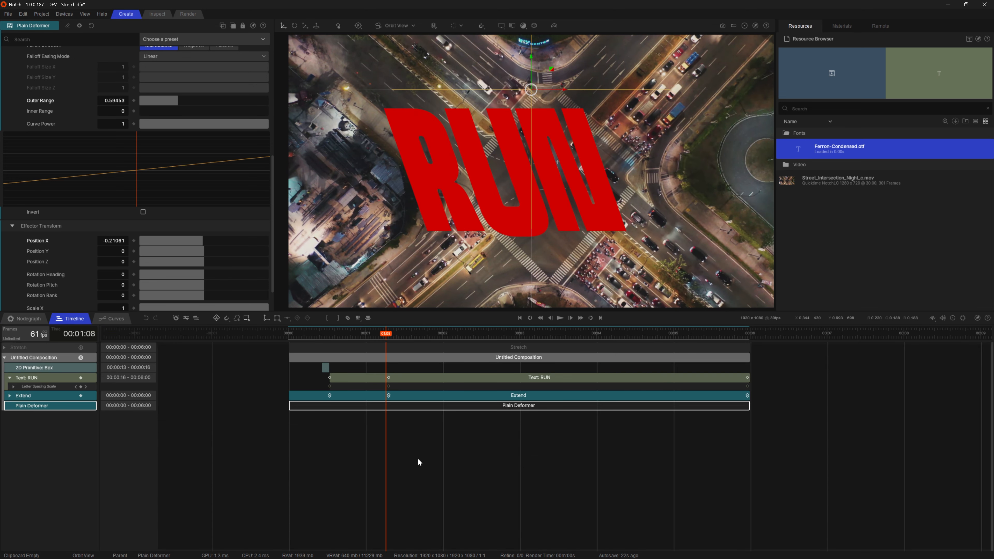
left_click(460, 406)
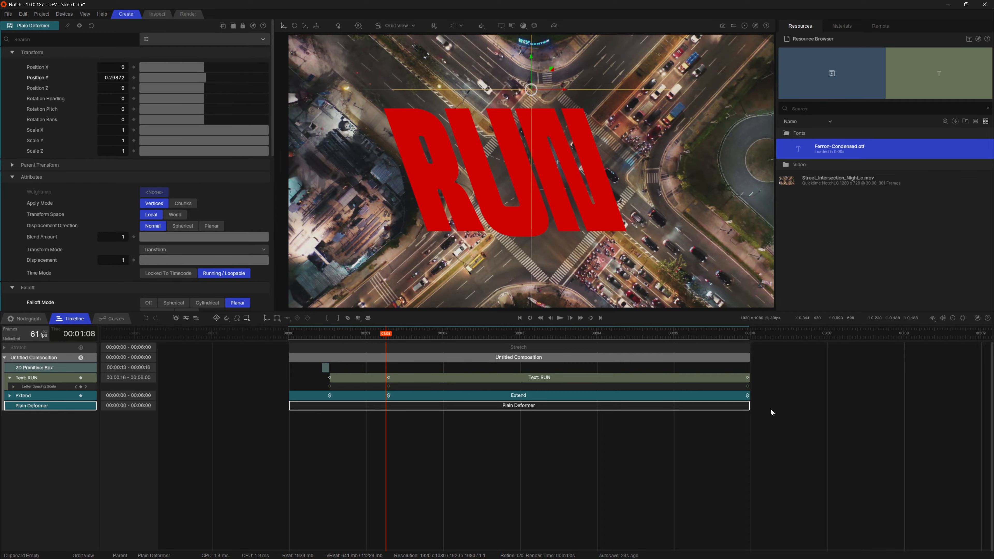
left_click_drag(750, 405, 364, 408)
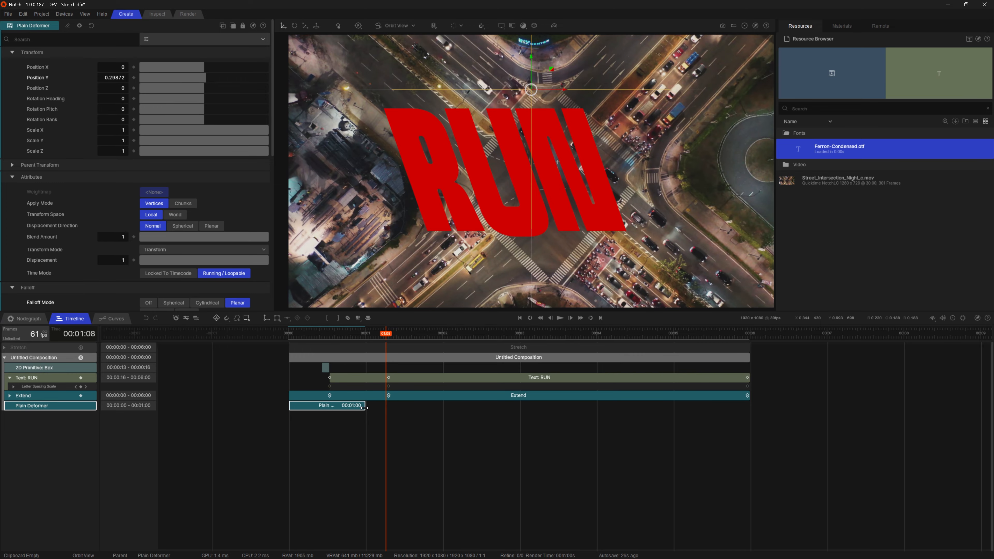
scroll(332, 408, "up", 5)
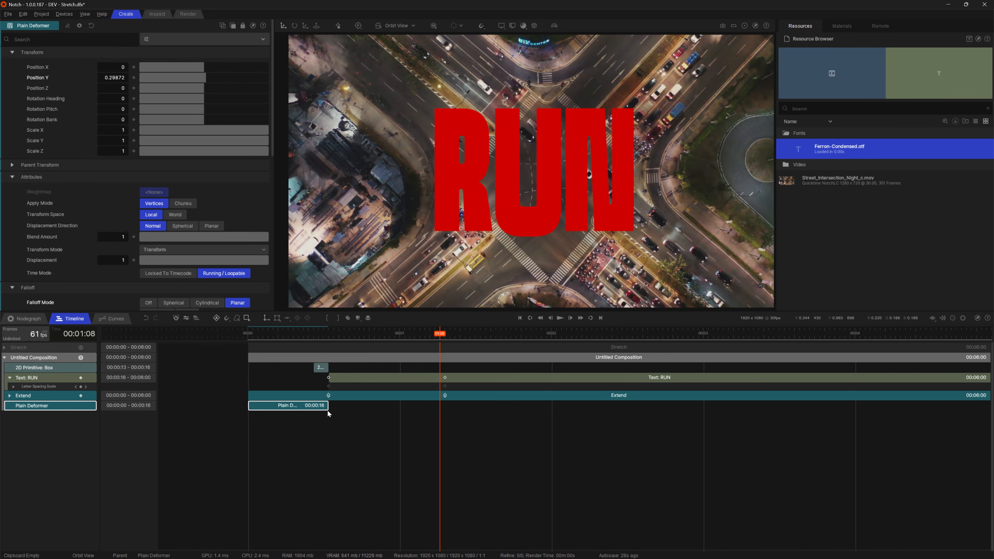
left_click_drag(229, 407, 349, 415)
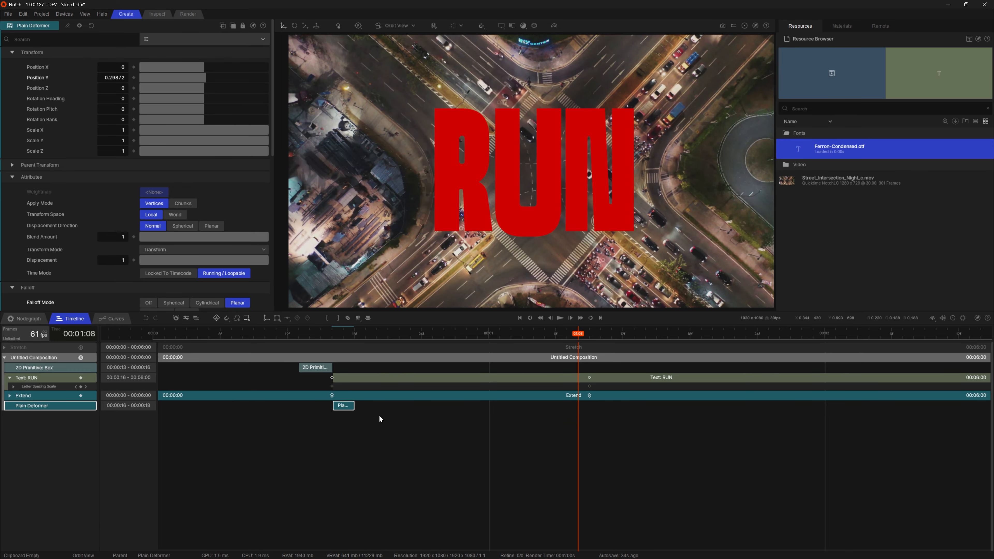
Play the animation around the text's appearance to check the brief Plain Deformer slant, then stop playback
mouse_move(379, 335)
left_mouse_down()
mouse_move(262, 334)
mouse_move(399, 337)
left_mouse_up()
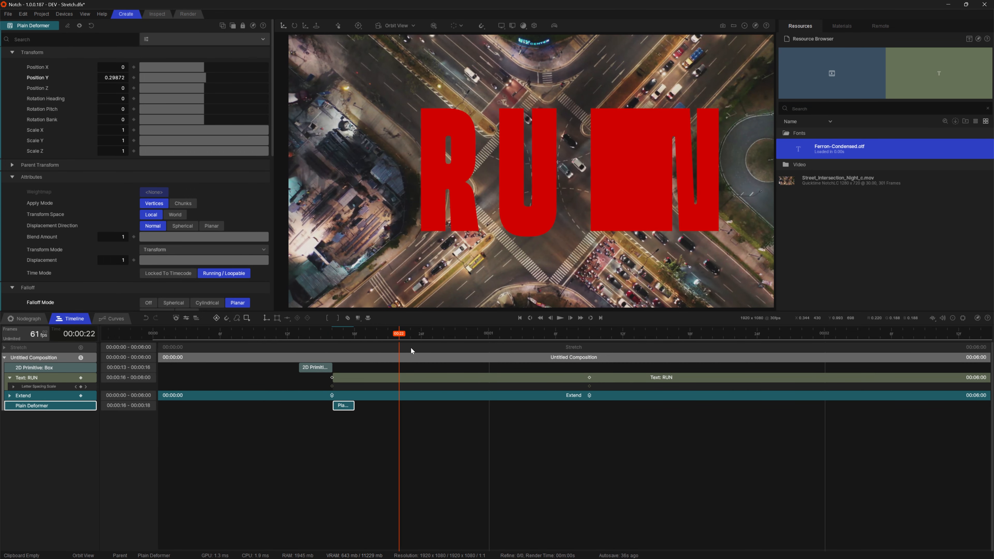
key("space")
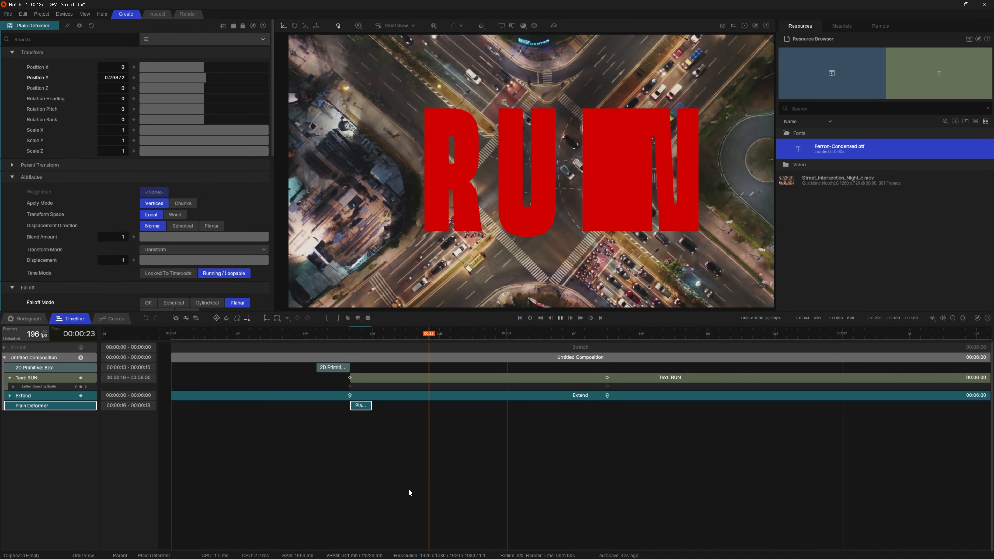
key("space")
Add a Pixel Sort post-FX node to the nodegraph near the video nodes
left_click(25, 319)
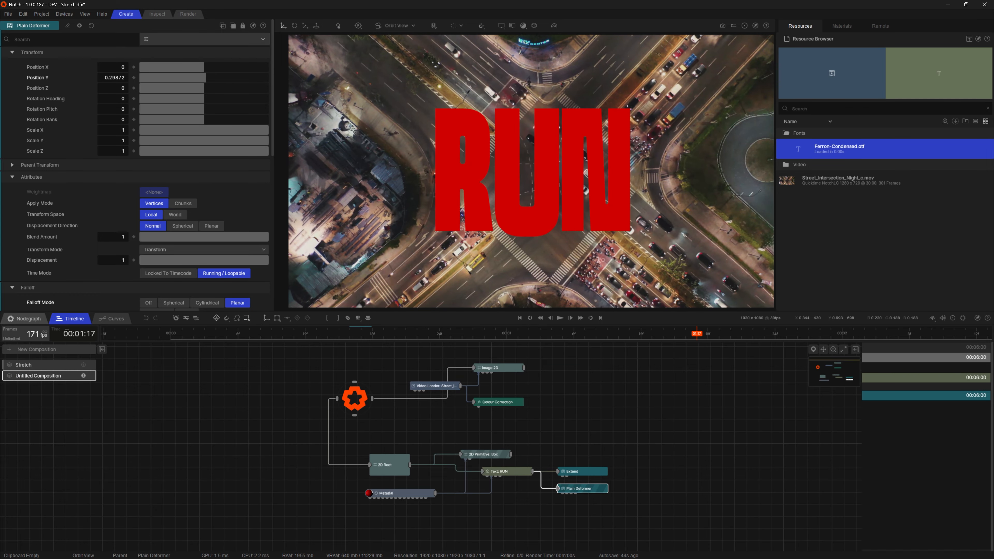
double_click(465, 426)
type("pixel sor")
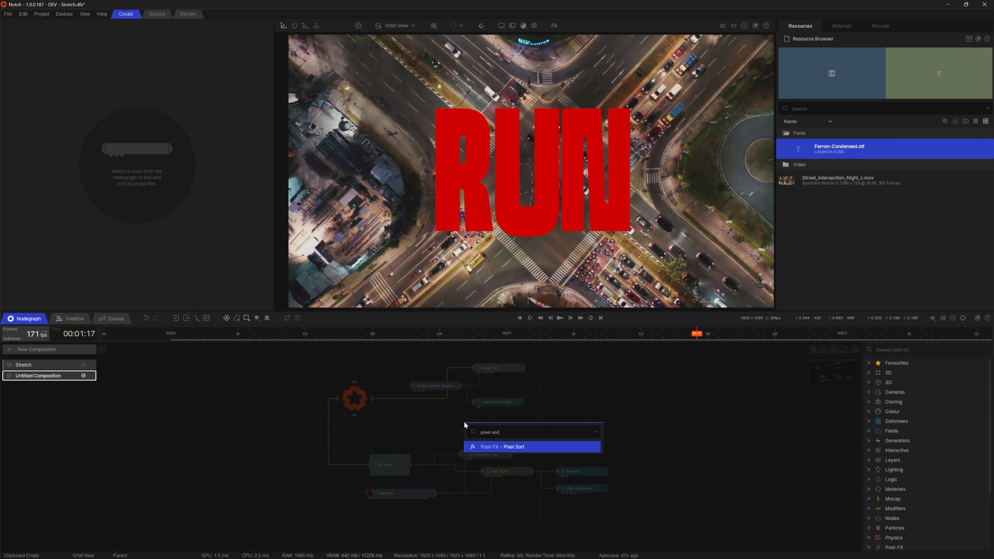
key("Return")
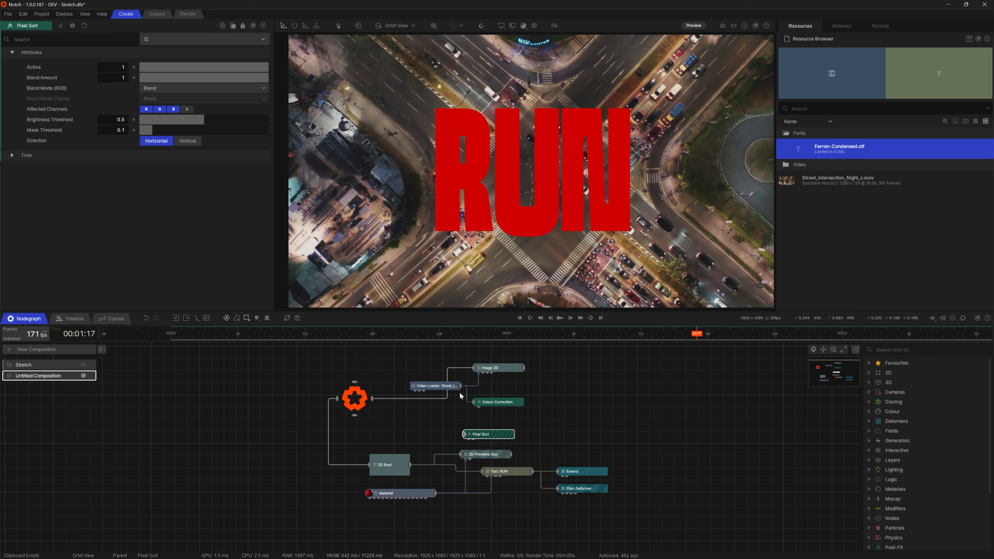
Connect the Pixel Sort node to the Video Loader and set its Brightness Threshold to 1 with a keyframe at 00:00:07
left_click_drag(462, 390, 506, 418)
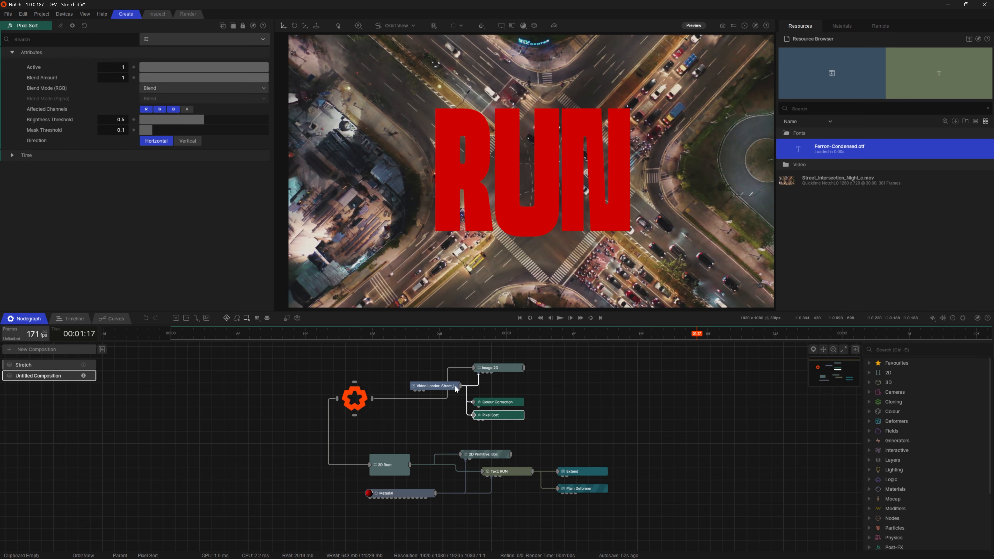
left_click_drag(294, 341, 249, 340)
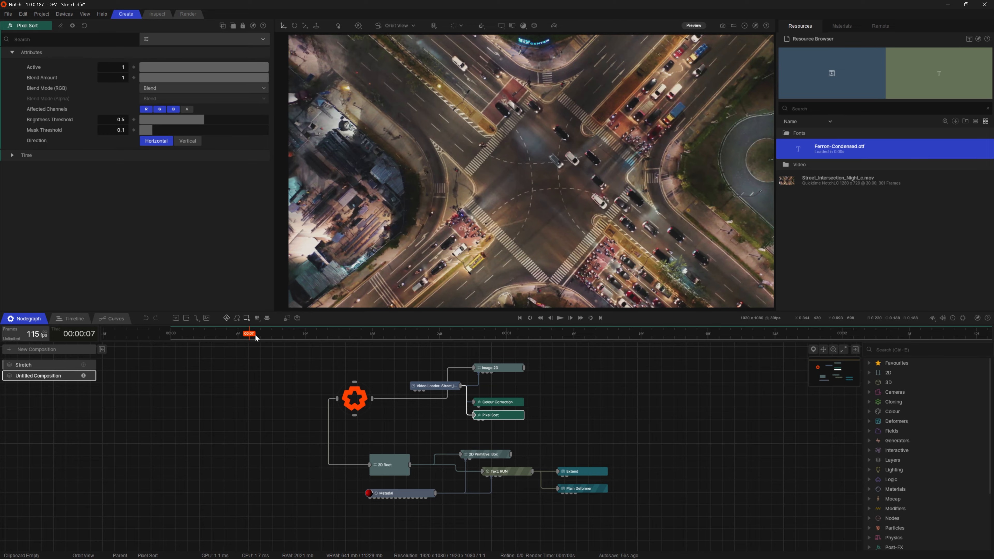
left_click_drag(208, 124, 268, 120)
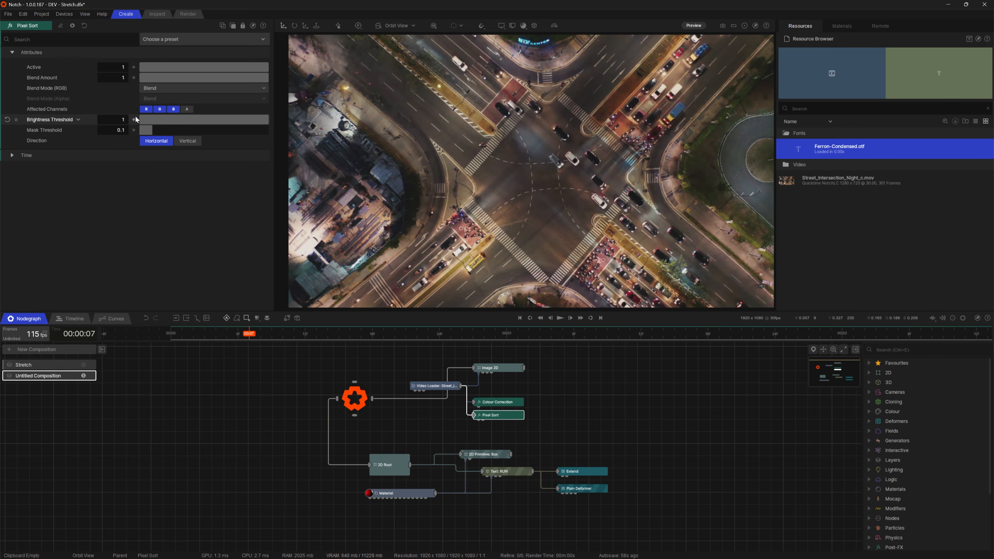
Keyframe Pixel Sort's Brightness Threshold at about 0.303 at 00:00:16 and about 0.165 at 00:05:29, and play the result
left_click(70, 318)
left_click_drag(329, 347, 356, 336)
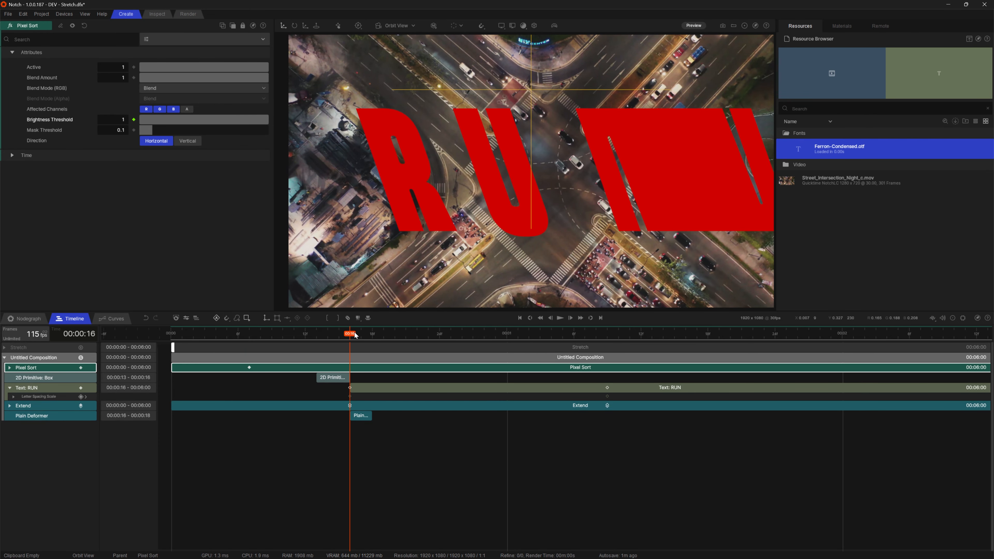
mouse_move(235, 120)
left_mouse_down()
mouse_move(148, 119)
mouse_move(178, 117)
left_mouse_up()
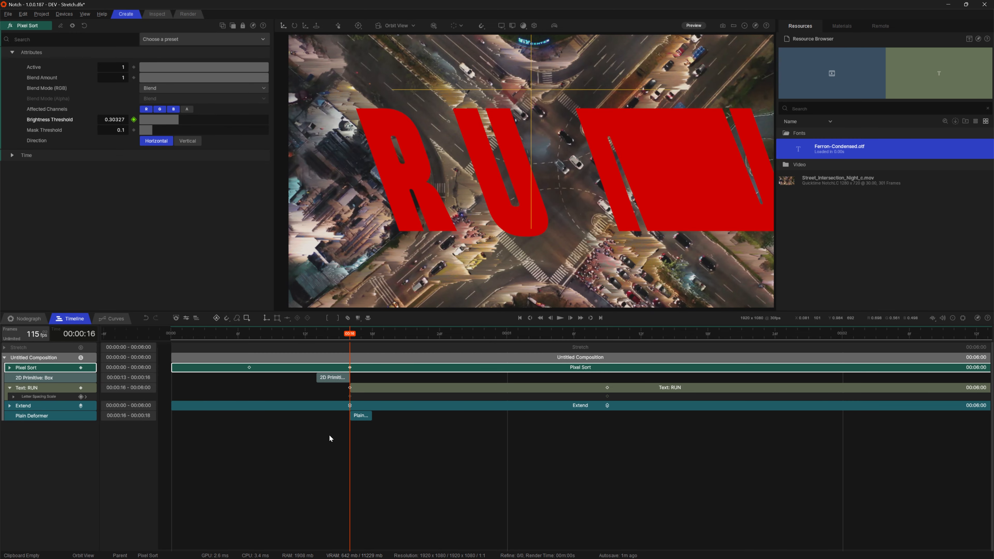
scroll(329, 437, "down", 5)
left_click_drag(599, 337, 599, 335)
left_click_drag(173, 123, 161, 120)
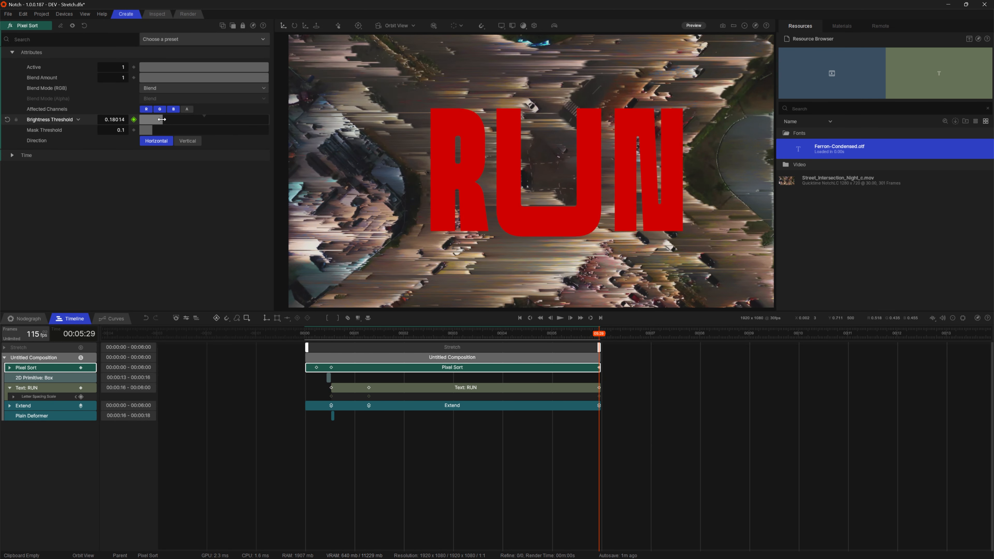
key("space")
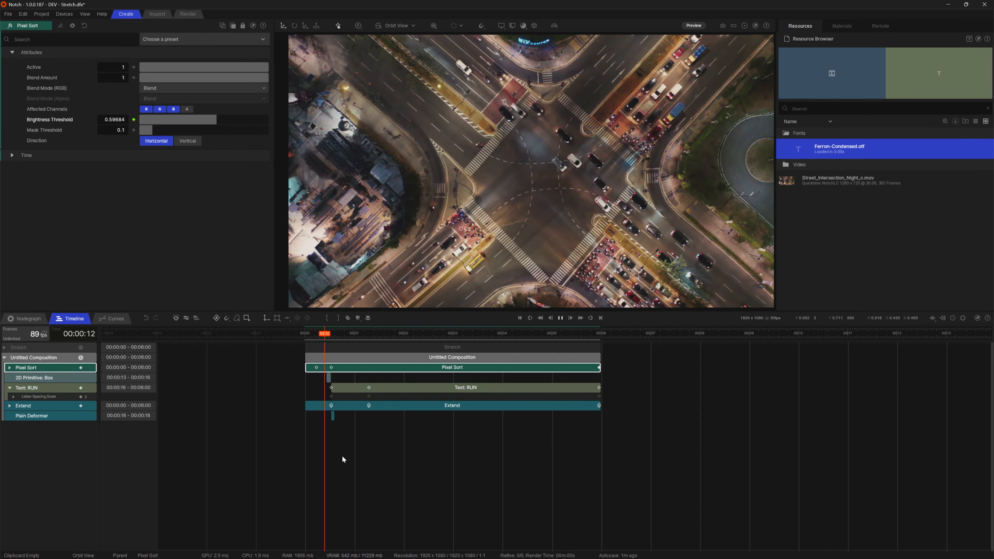
key("space")
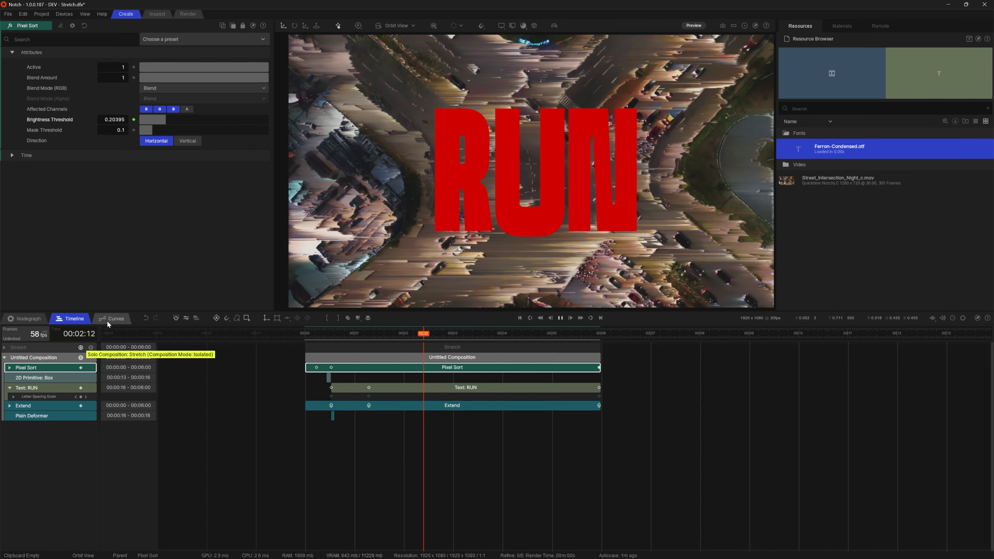
Isolate Pixel Sort's Brightness Threshold curve in the curve editor
key("F3")
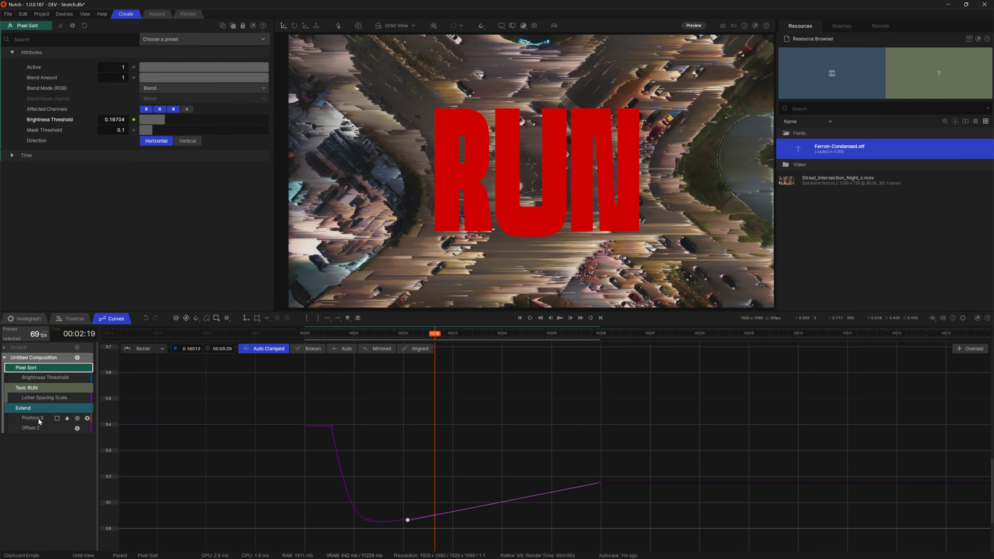
left_click(78, 378)
middle_click_drag(313, 461, 315, 446)
scroll(401, 432, "down", 8)
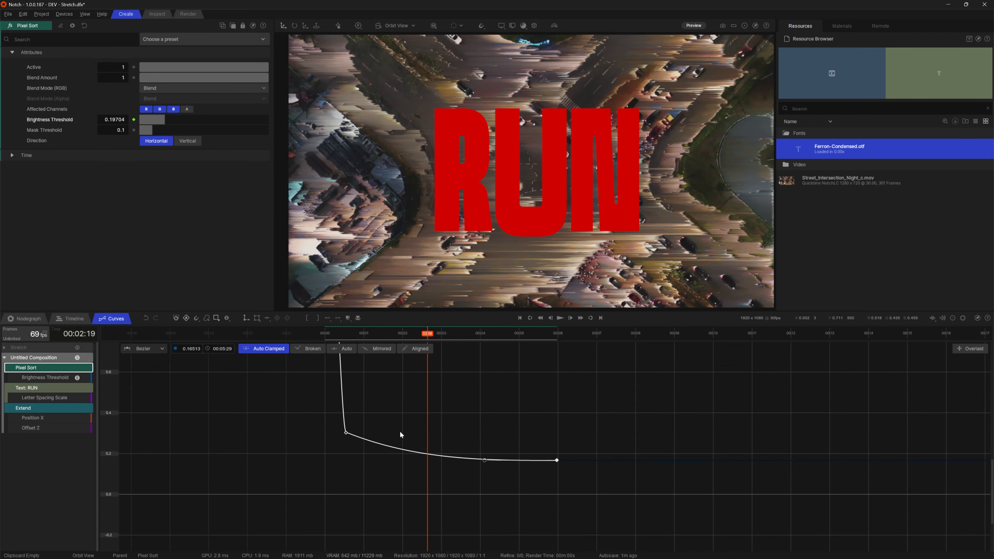
right_click_drag(390, 473, 704, 443, "alt")
Change all keyframes on the Brightness Threshold curve to Linear interpolation
left_click_drag(605, 507, 455, 439)
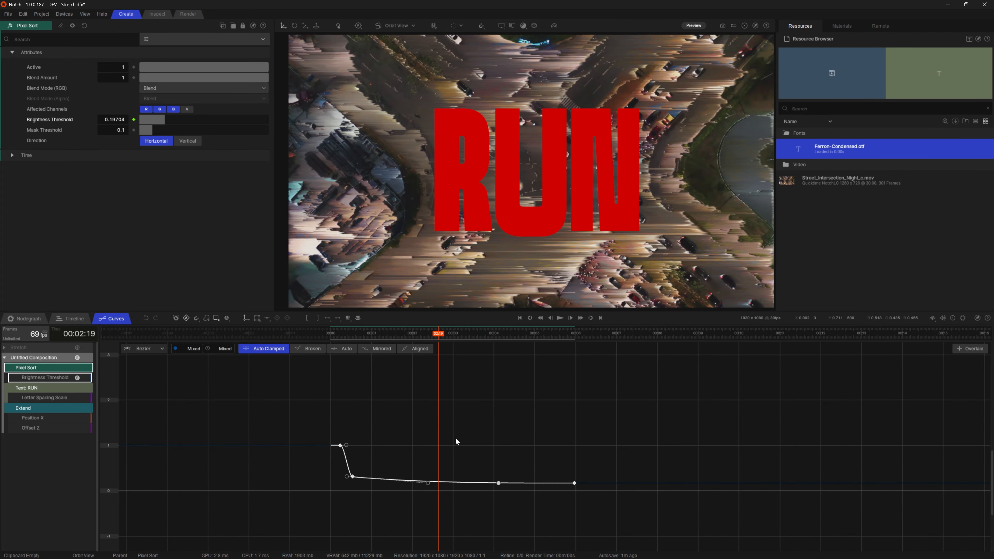
right_click(459, 443)
mouse_move(533, 296)
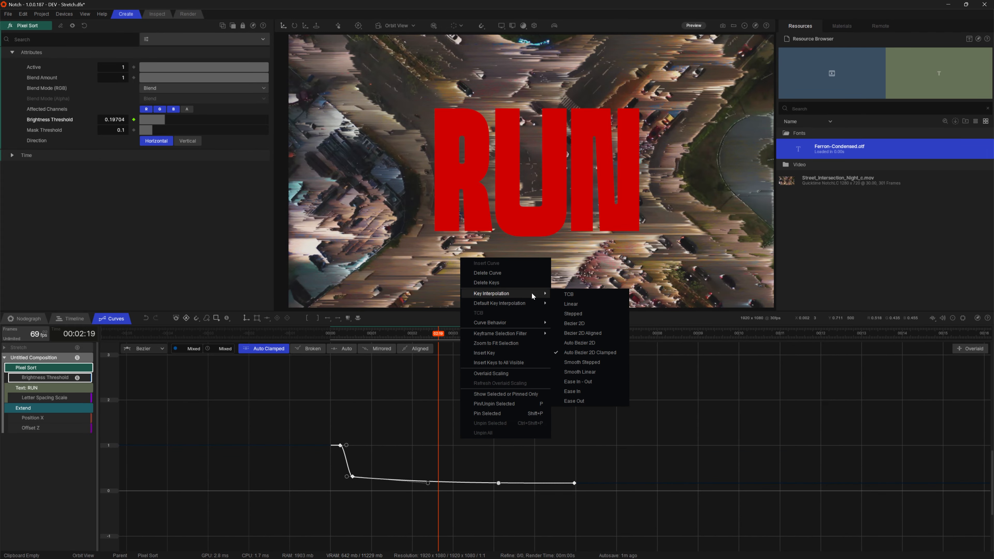
left_click(587, 305)
left_click(411, 474)
left_click_drag(300, 409, 661, 545)
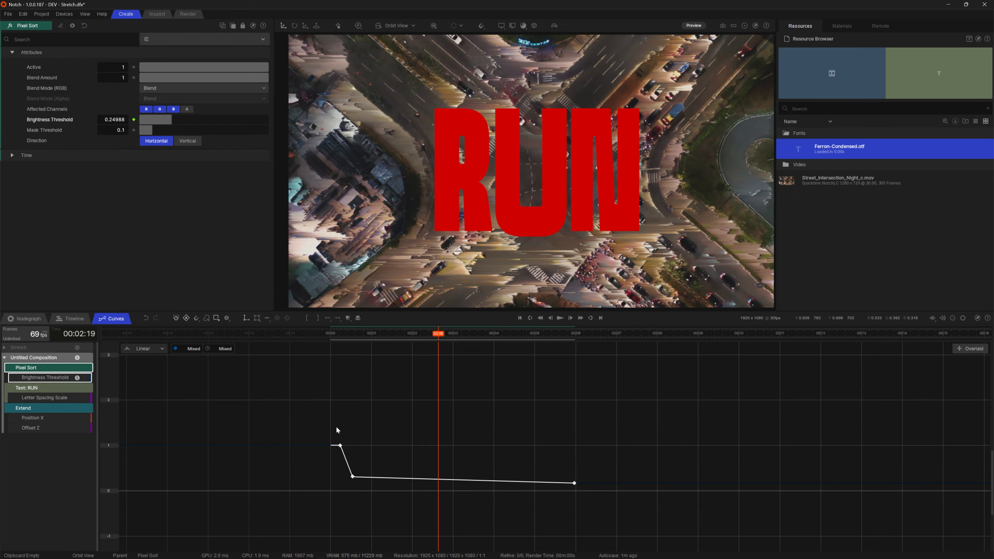
left_click(143, 348)
left_click(155, 388)
left_click(529, 455)
right_click_drag(470, 455, 496, 355, "alt")
middle_click_drag(477, 429, 507, 415, "alt")
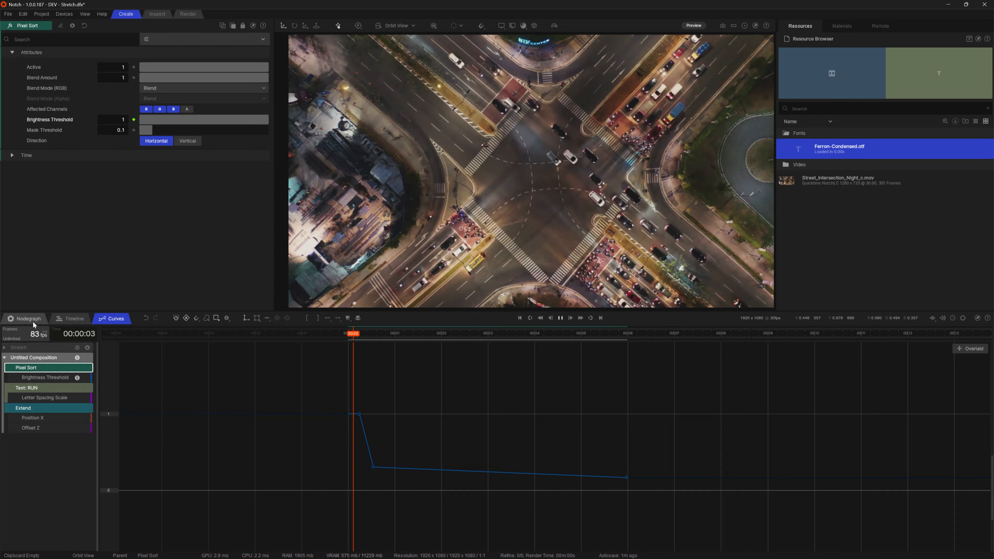
Add a second Post-FX Colour Correction node below Pixel Sort and connect it to the Video Loader
left_click(25, 318)
scroll(517, 433, "up", 3)
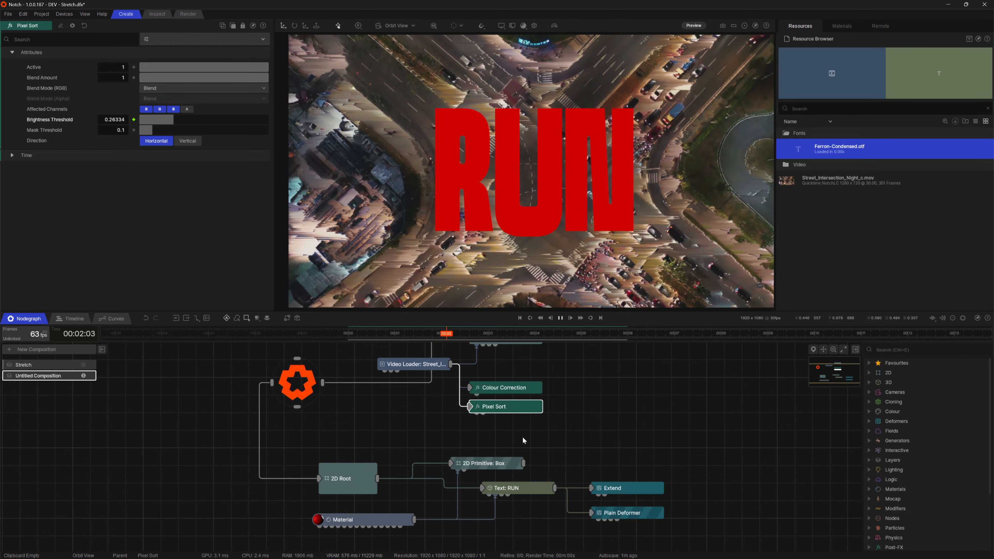
double_click(523, 436)
type("col corr")
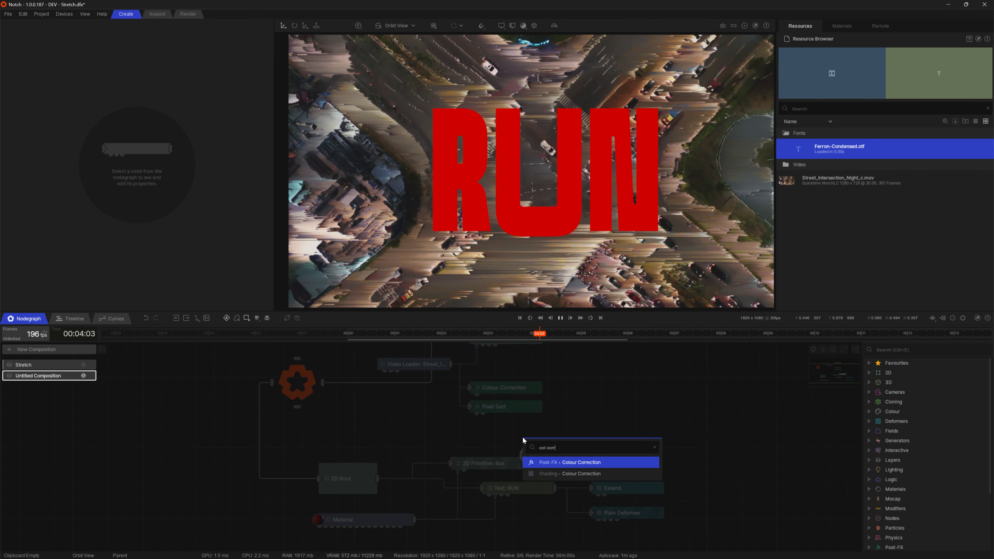
key("Return")
left_click_drag(548, 453, 494, 424)
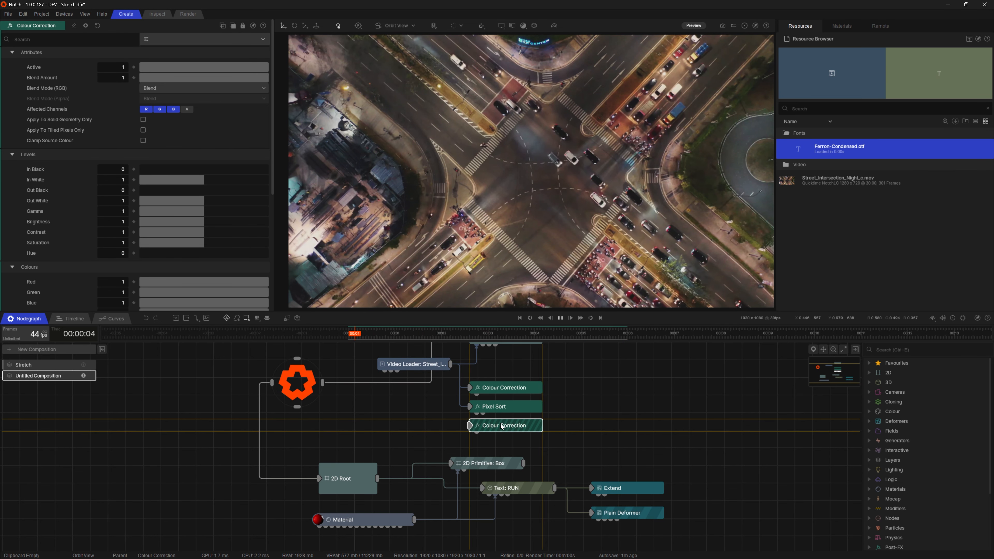
left_click_drag(451, 364, 473, 427)
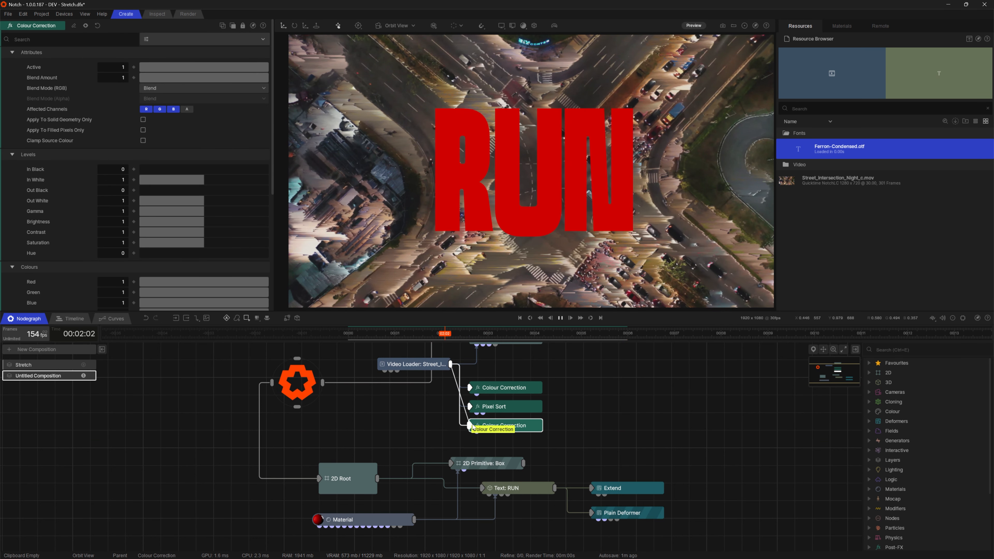
Lower the new Colour Correction's Brightness to about 0.769 and trim its timeline bar to start at 00:00:15
left_click(535, 428)
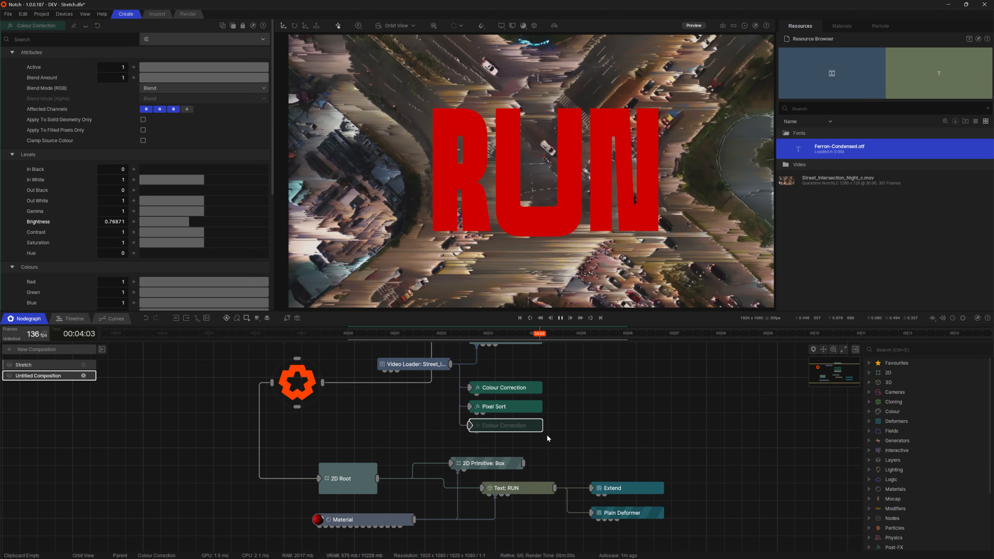
key("space")
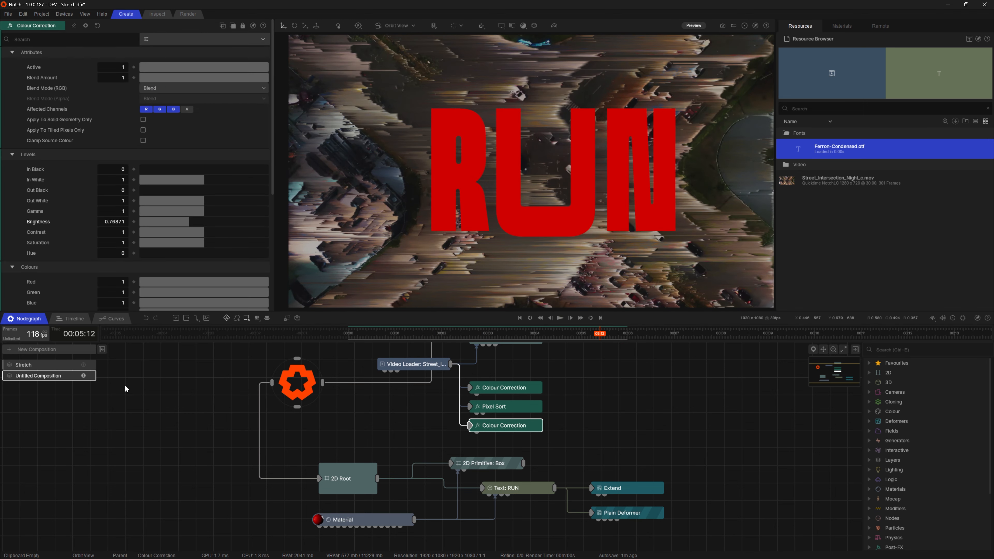
left_click(69, 319)
right_click_drag(424, 458, 639, 465, "alt")
left_click_drag(233, 374, 265, 383)
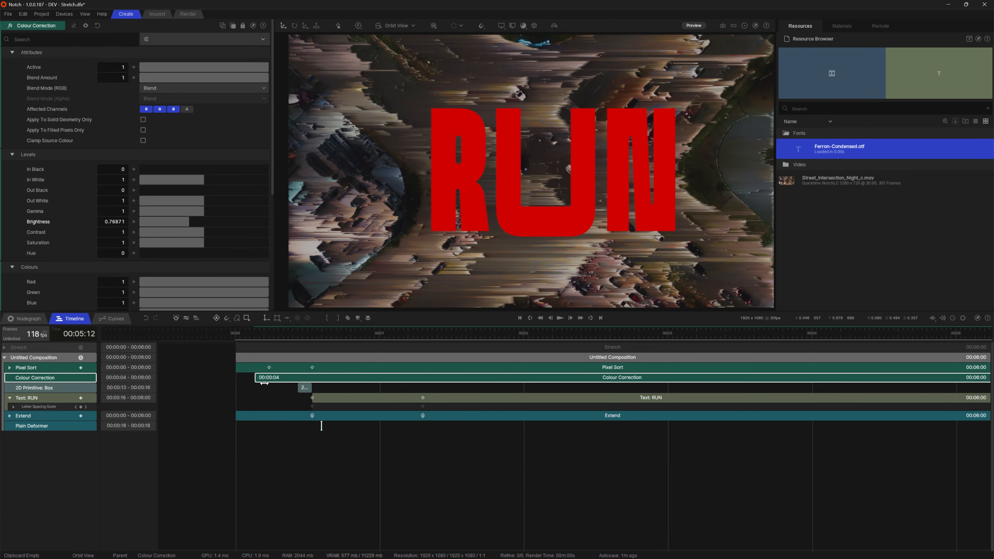
scroll(309, 389, "up", 4)
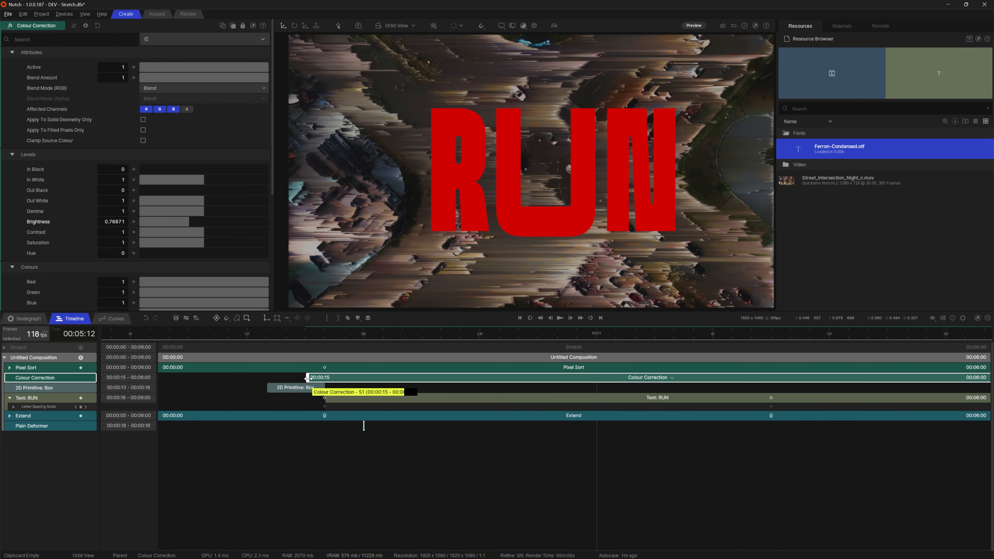
scroll(356, 398, "down", 3, "alt")
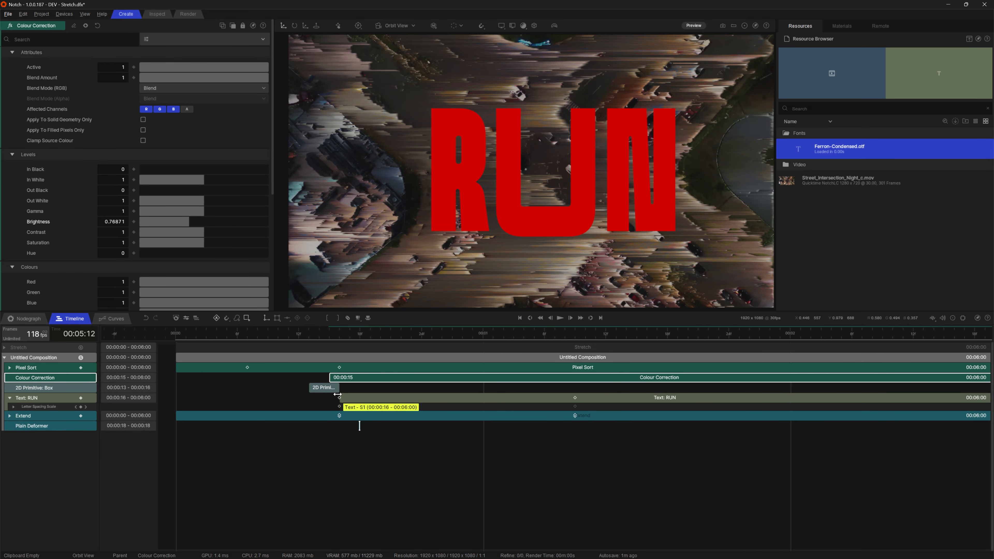
Restore the Plain Deformer's timeline bar to 00:00:16–00:00:18 and play the animation from near its start
left_click(360, 433)
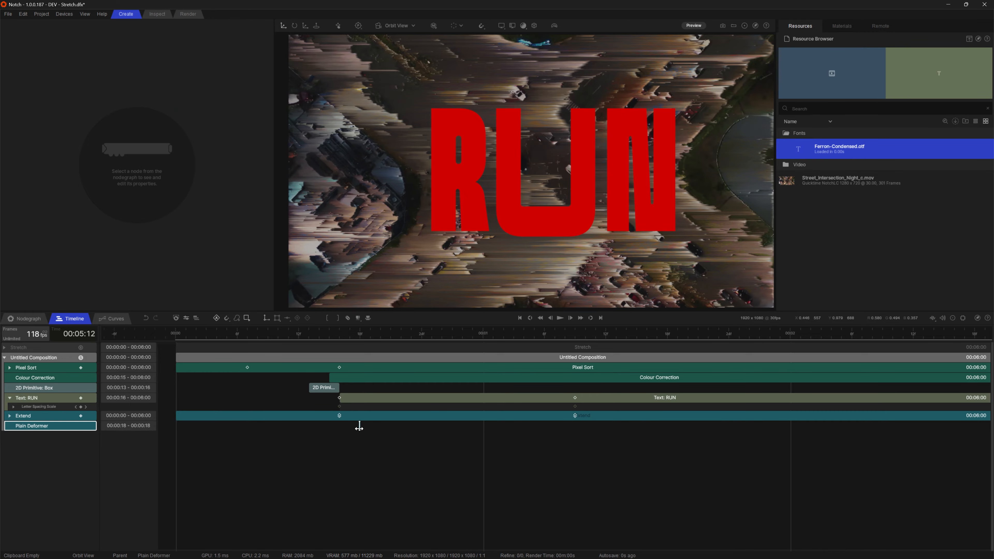
left_click(371, 441)
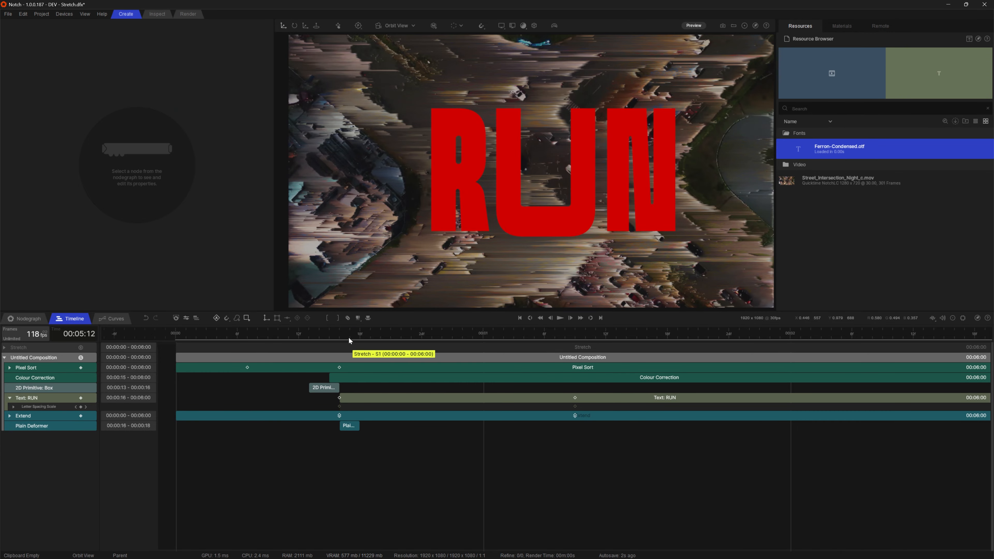
left_click_drag(347, 337, 225, 337)
key("space")
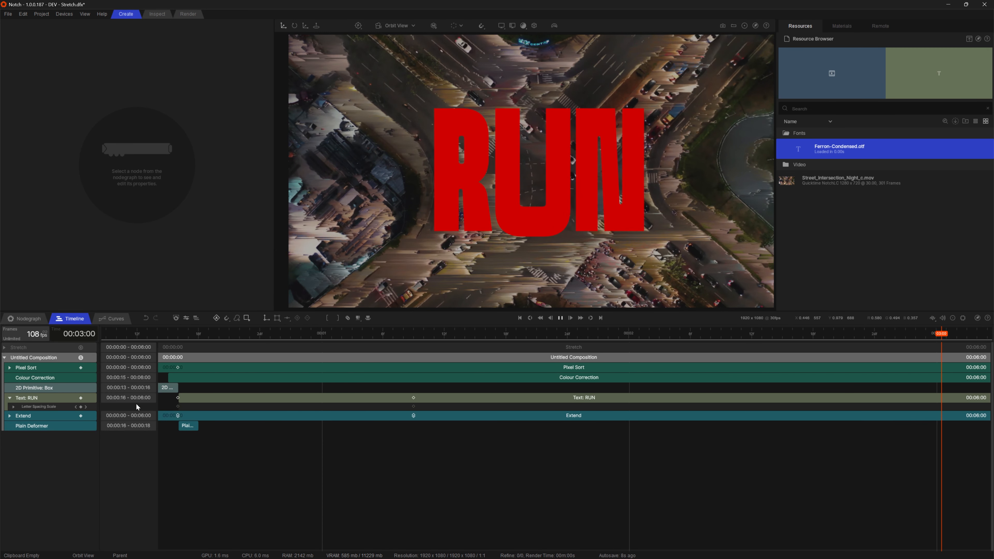
Add a Post-FX Frame Buffer node to the nodegraph and connect it to the 2D Root
left_click(26, 319)
scroll(601, 427, "down", 5)
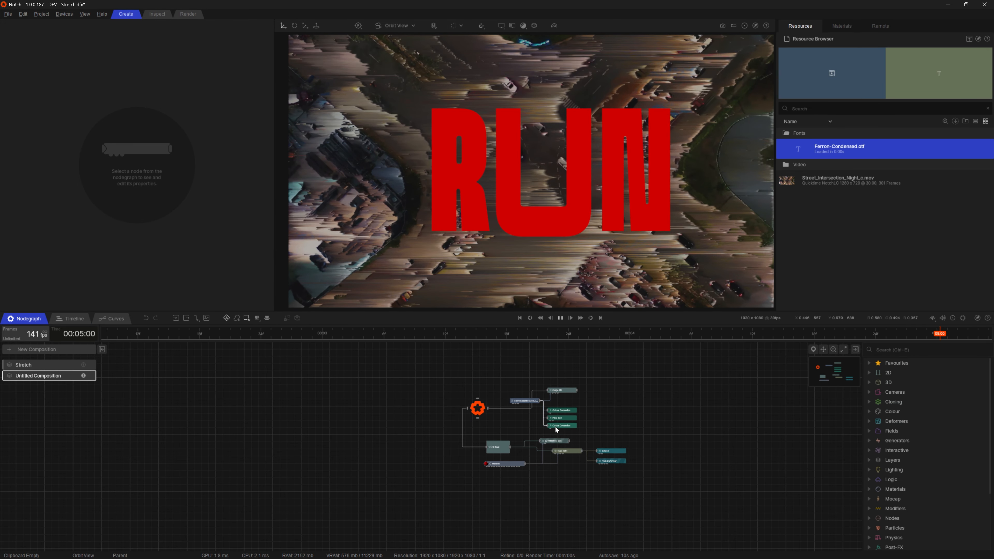
mouse_move(555, 427)
middle_mouse_down()
mouse_move(501, 438)
mouse_move(540, 439)
middle_mouse_up()
scroll(505, 439, "up", 3)
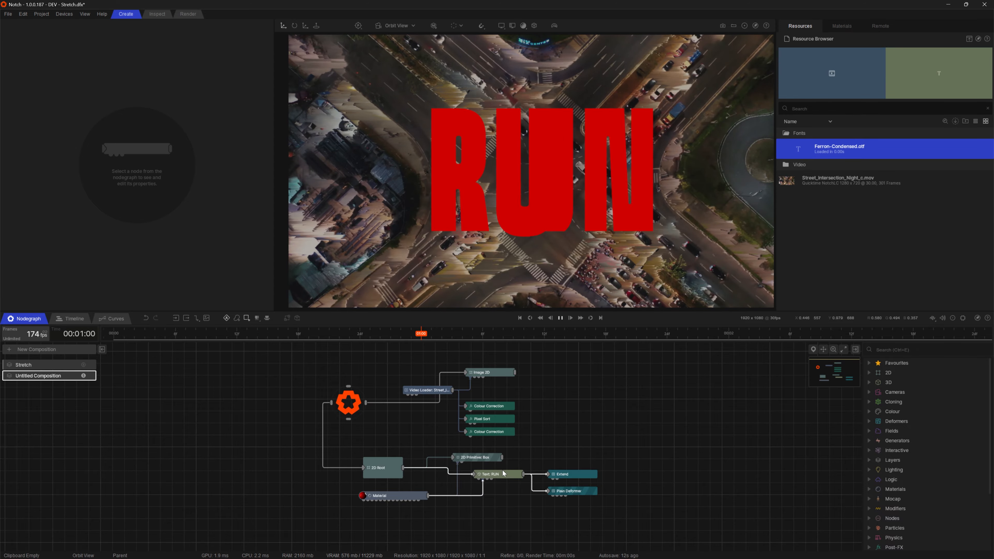
middle_click_drag(514, 501, 505, 494)
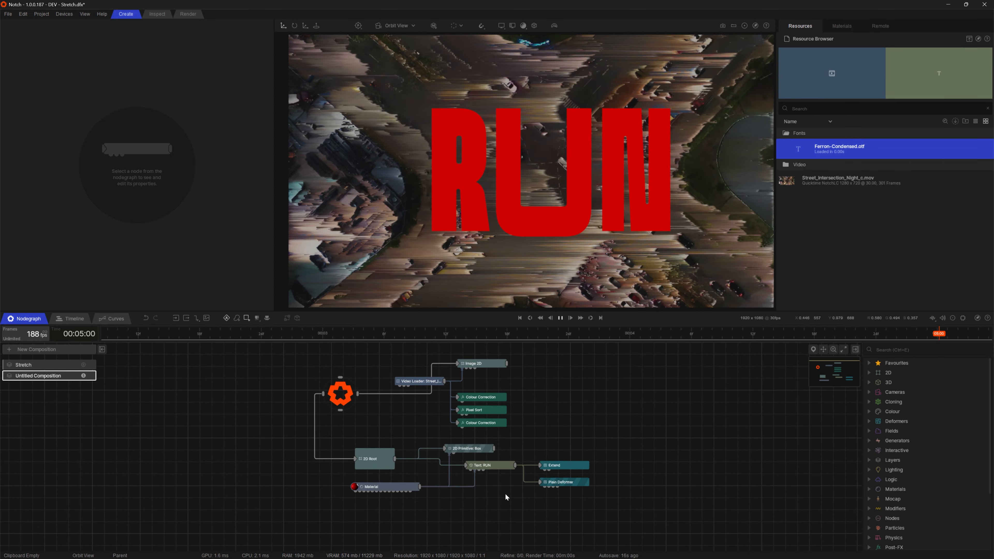
double_click(472, 507)
type("fr")
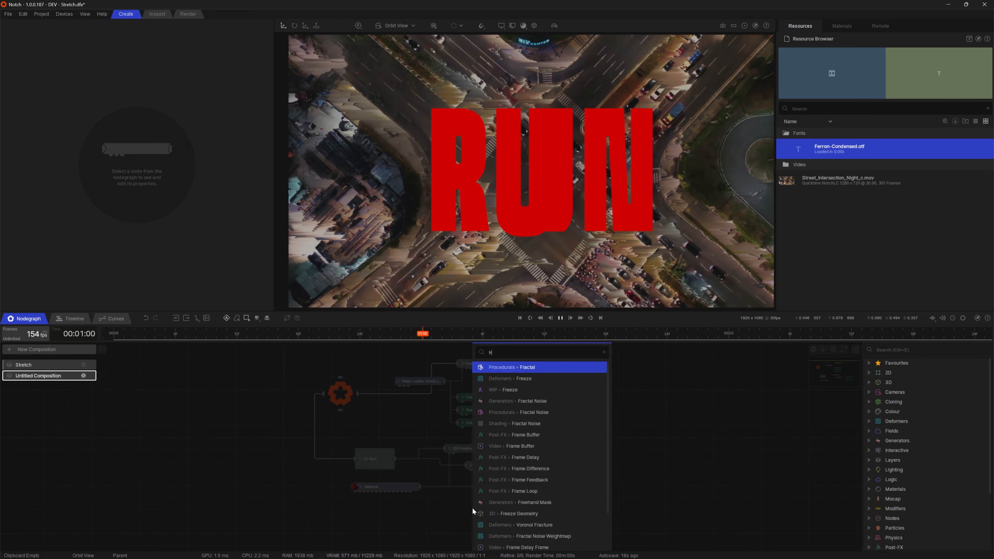
type("ame buff")
key("Return")
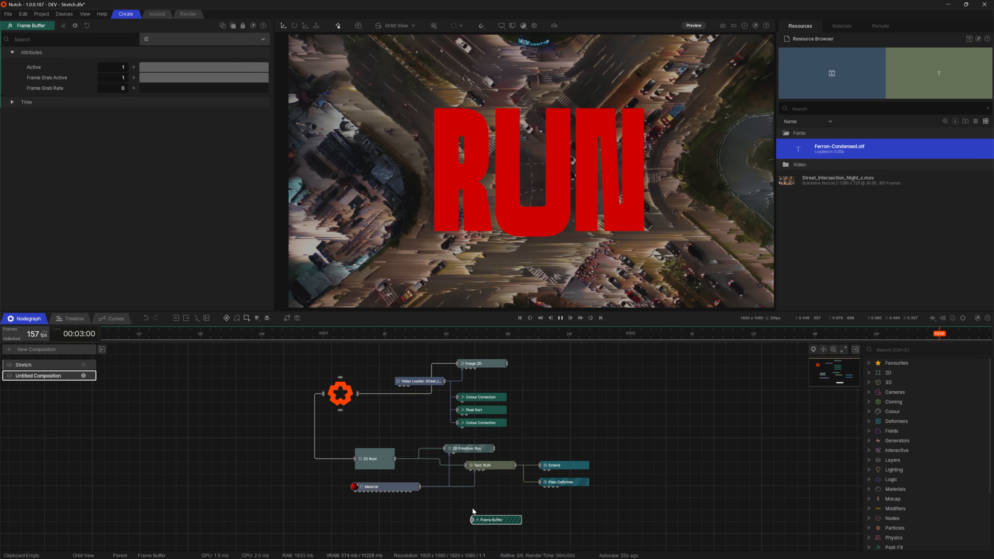
left_click_drag(395, 458, 462, 522)
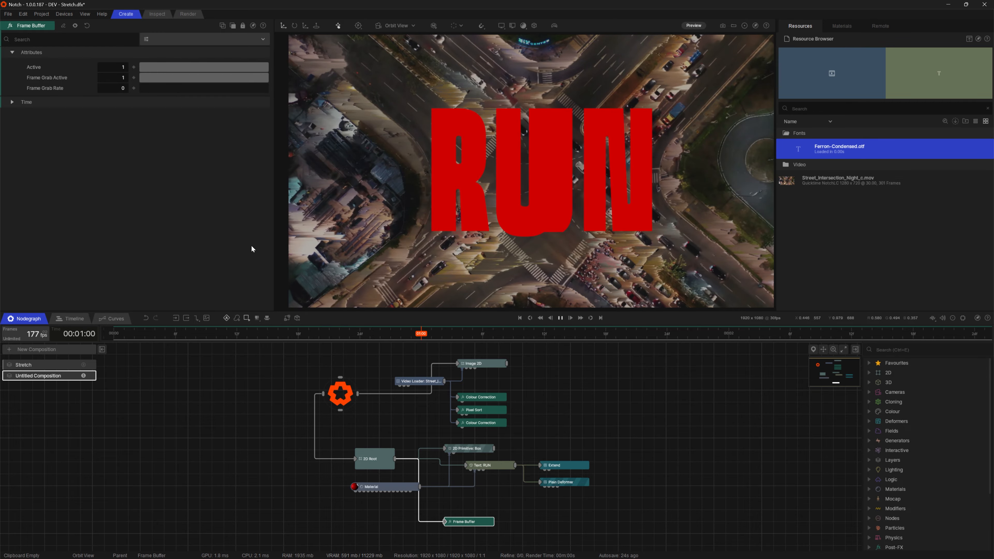
Try a Frame Grab Rate of 1 on the Frame Buffer
left_click(116, 88)
type("1")
key("Return")
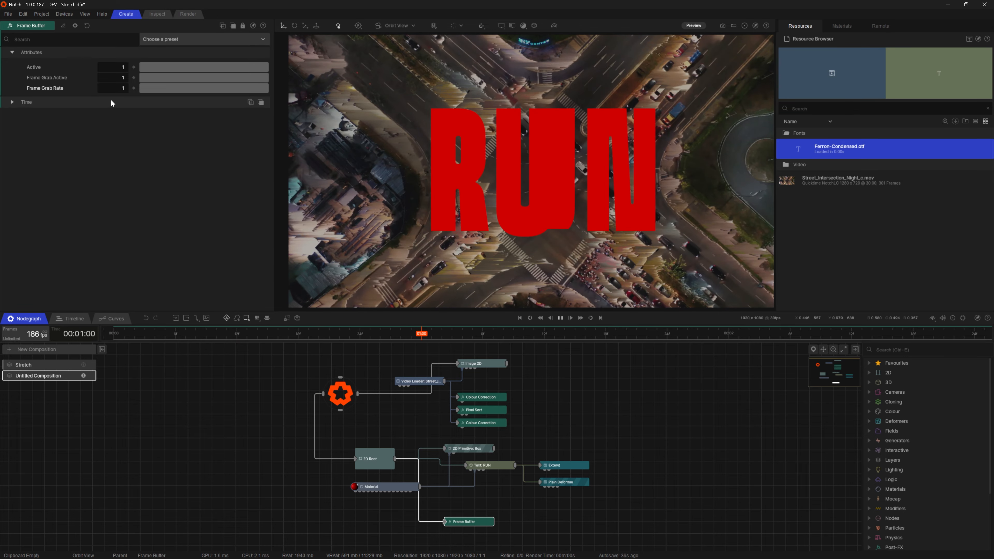
Set the Frame Buffer's Frame Grab Rate to 1/15
left_click(117, 90)
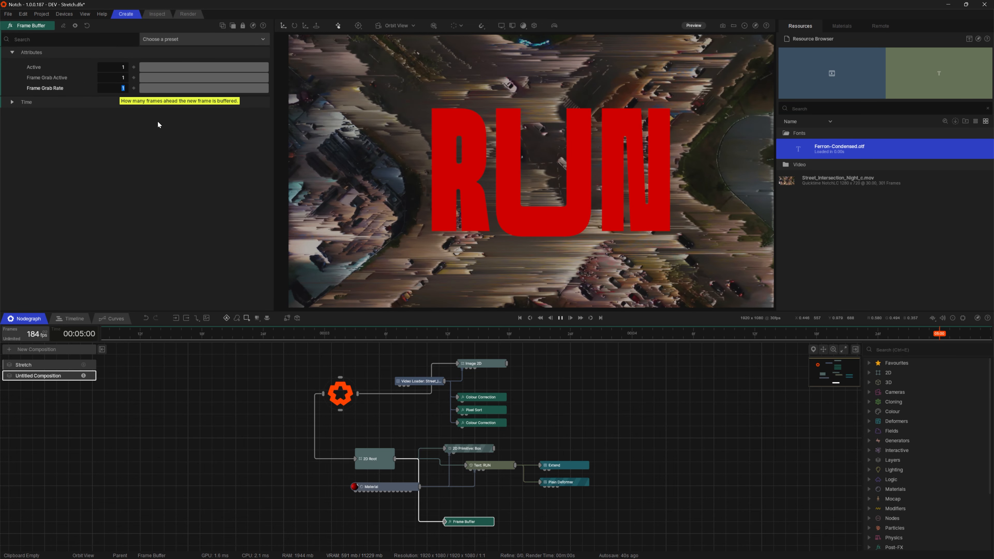
type("1/15")
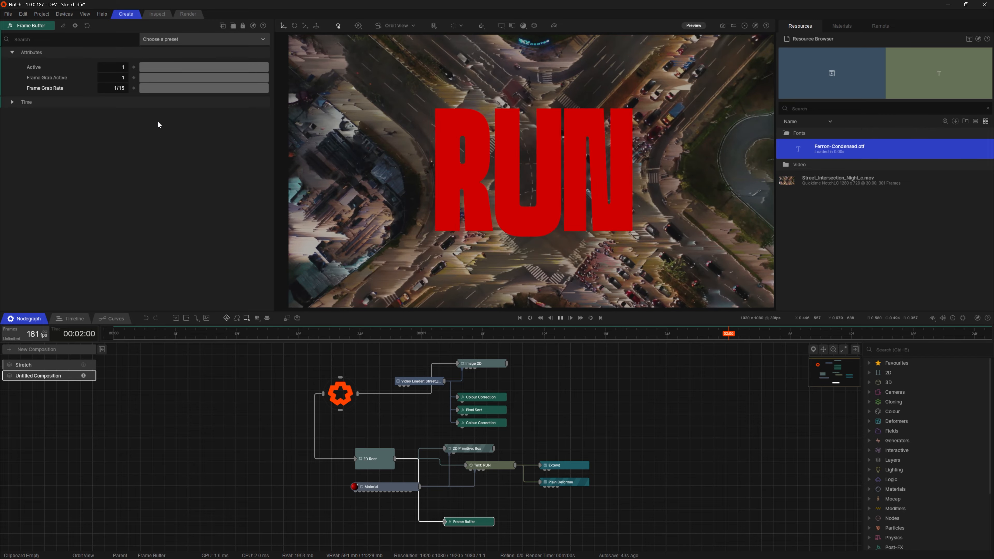
key("Return")
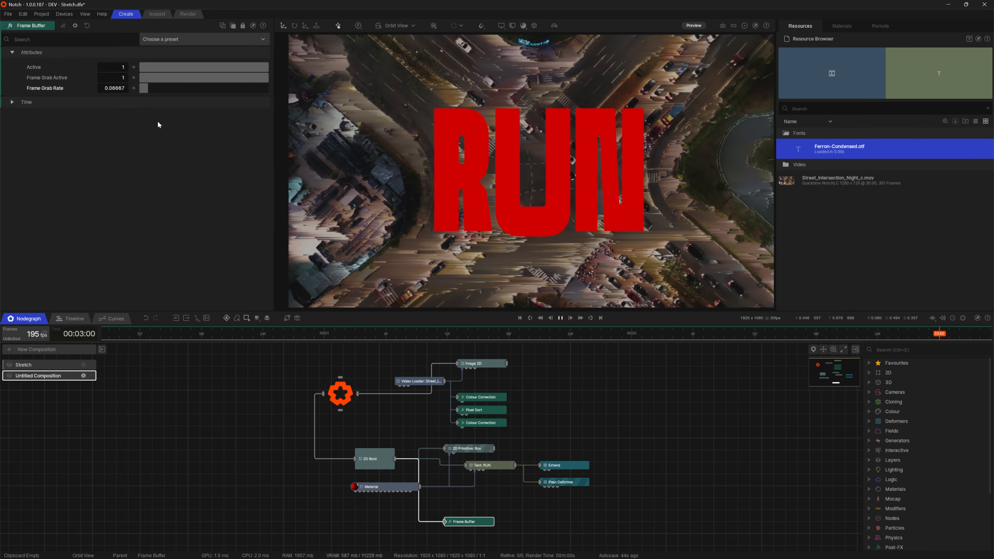